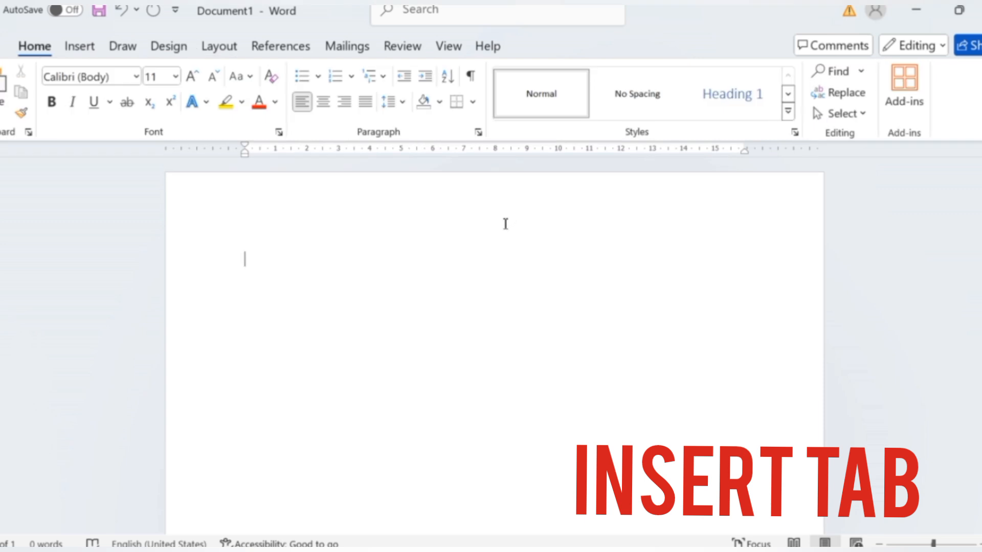
# Insert a table with 8 columns and 7 rows at the start of the blank document.
pyautogui.click(82, 47)
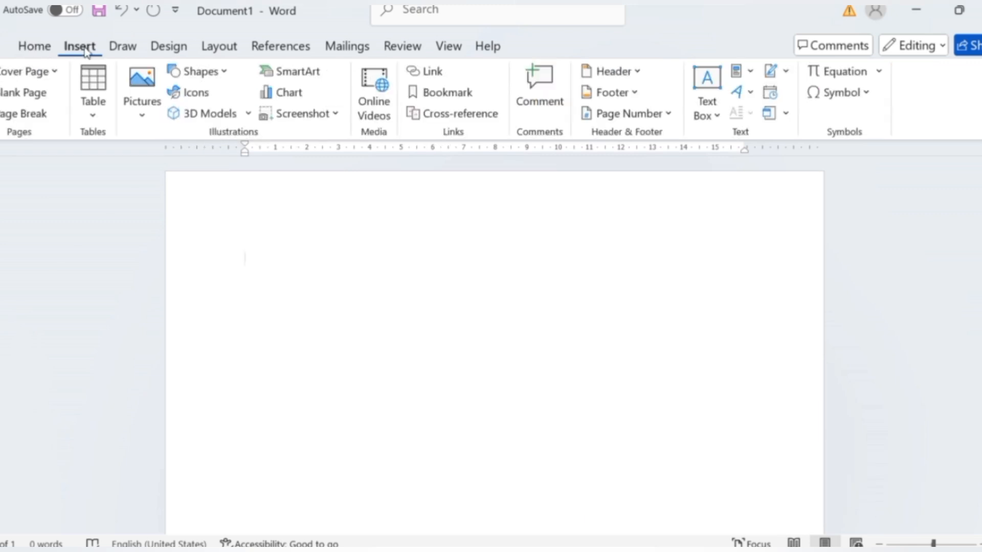
pyautogui.click(93, 114)
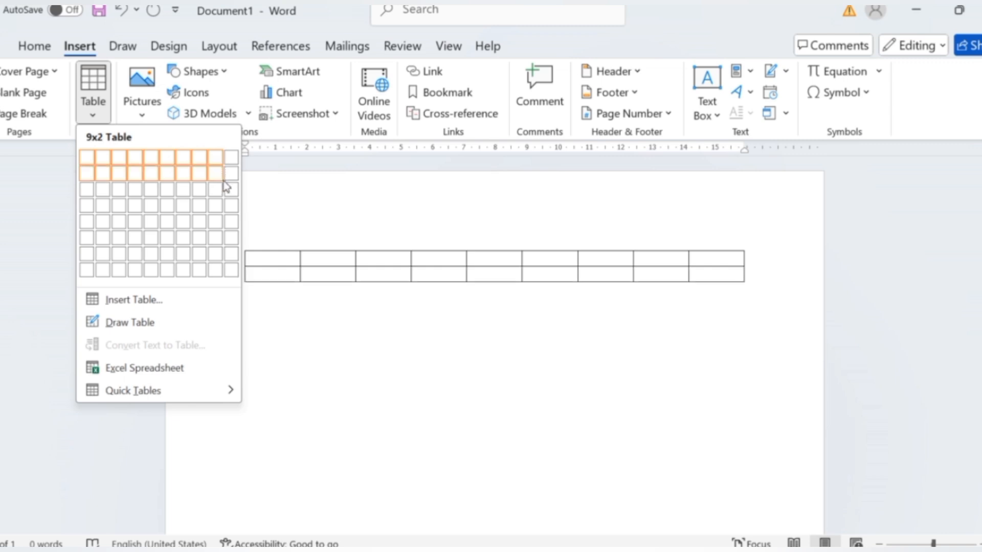
pyautogui.click(196, 265)
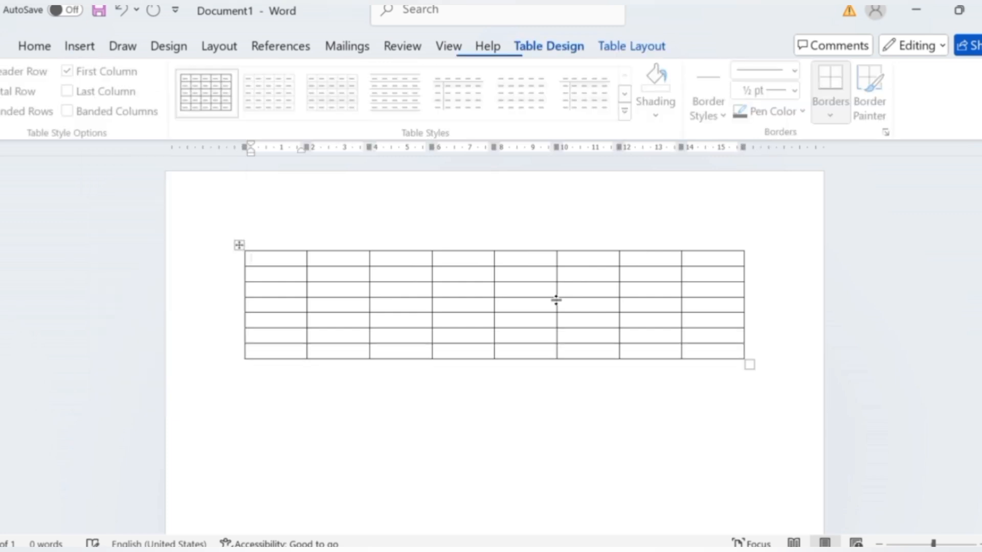
# Select the whole 8-column, 7-row table and delete it.
pyautogui.click(238, 246)
pyautogui.rightClick(239, 245)
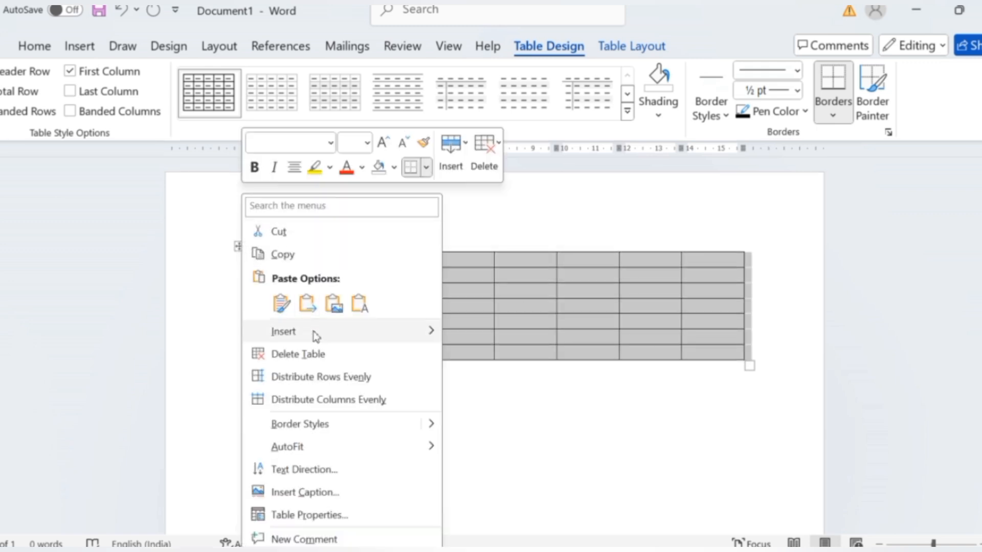
pyautogui.click(287, 354)
# Insert a table by specifying 8 columns and 4 rows, and stretch it downward so all rows become taller.
pyautogui.click(80, 49)
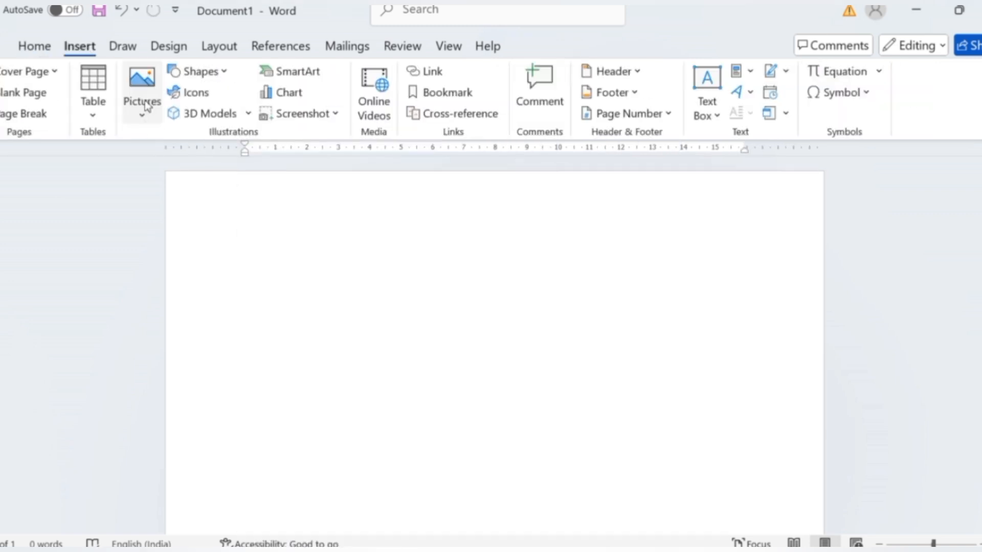
pyautogui.click(102, 118)
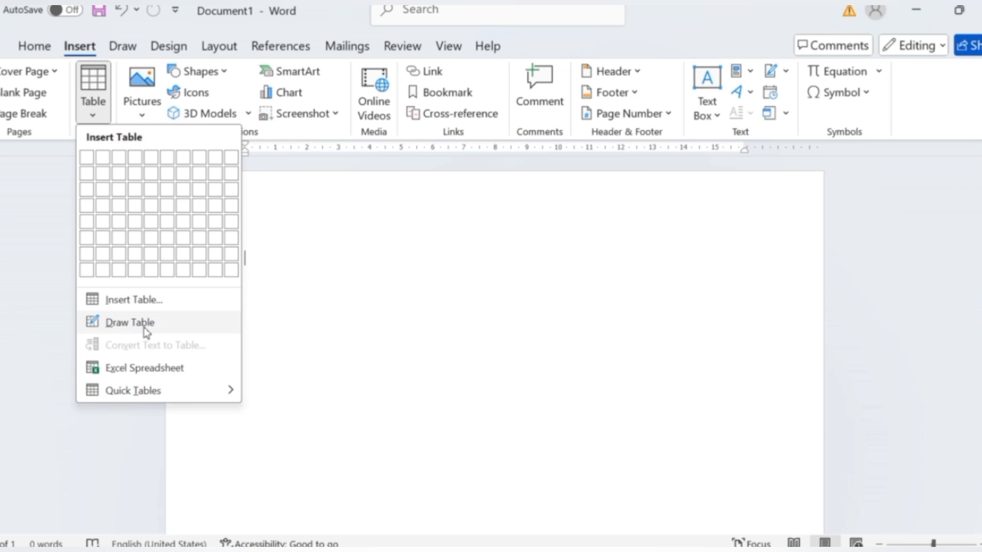
pyautogui.click(145, 301)
pyautogui.moveTo(483, 183); pyautogui.dragTo(112, 191)
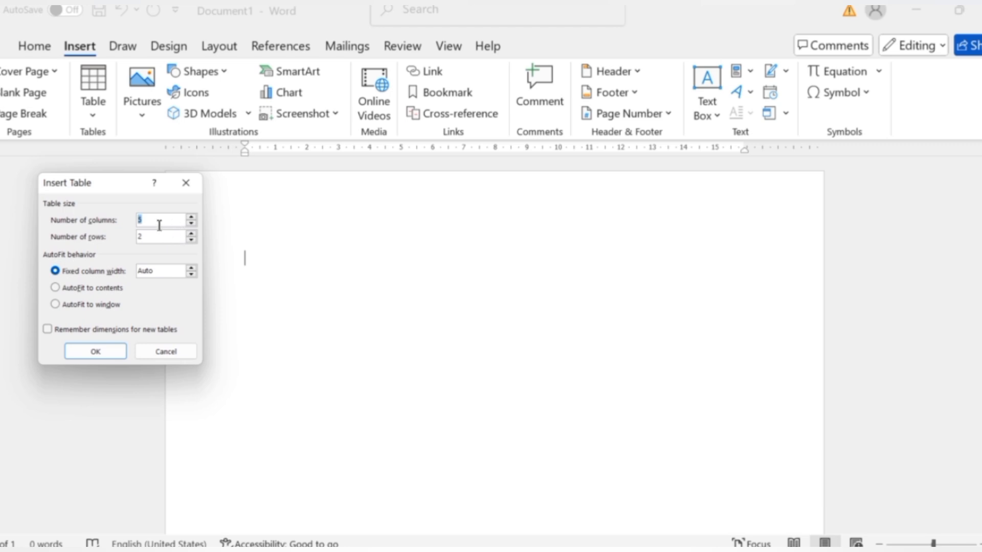
pyautogui.write('8')
pyautogui.click(153, 235)
pyautogui.press('BackSpace')
pyautogui.write('4')
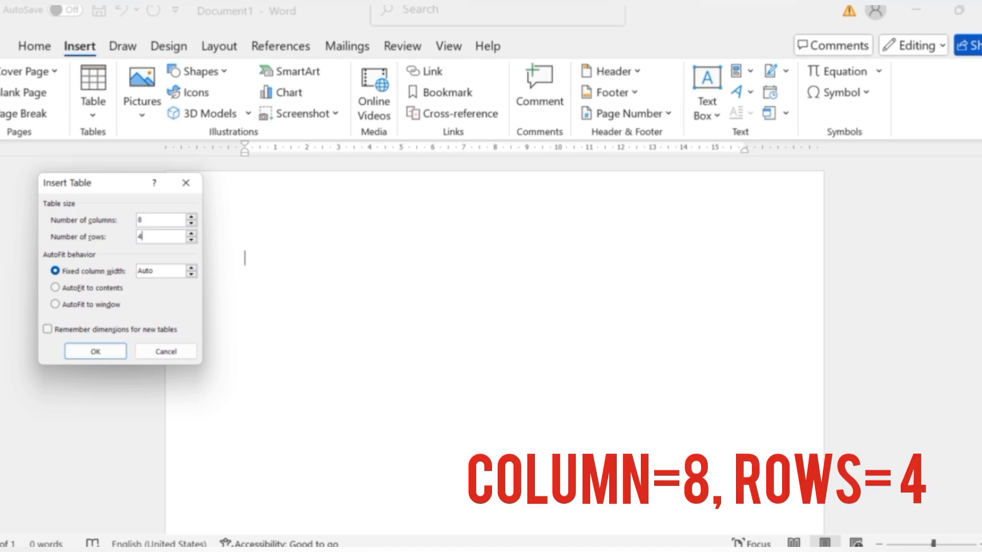
pyautogui.click(110, 358)
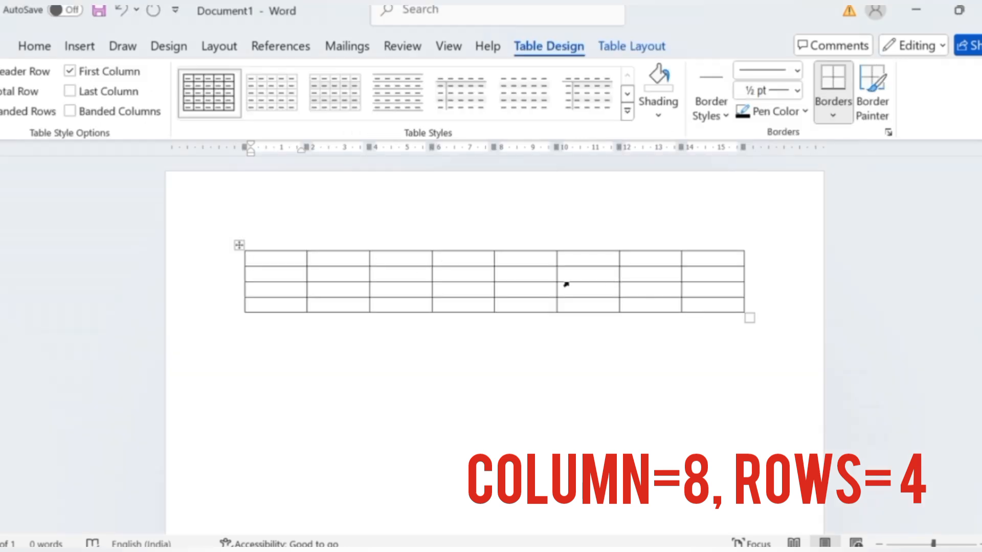
pyautogui.moveTo(750, 319); pyautogui.dragTo(755, 440)
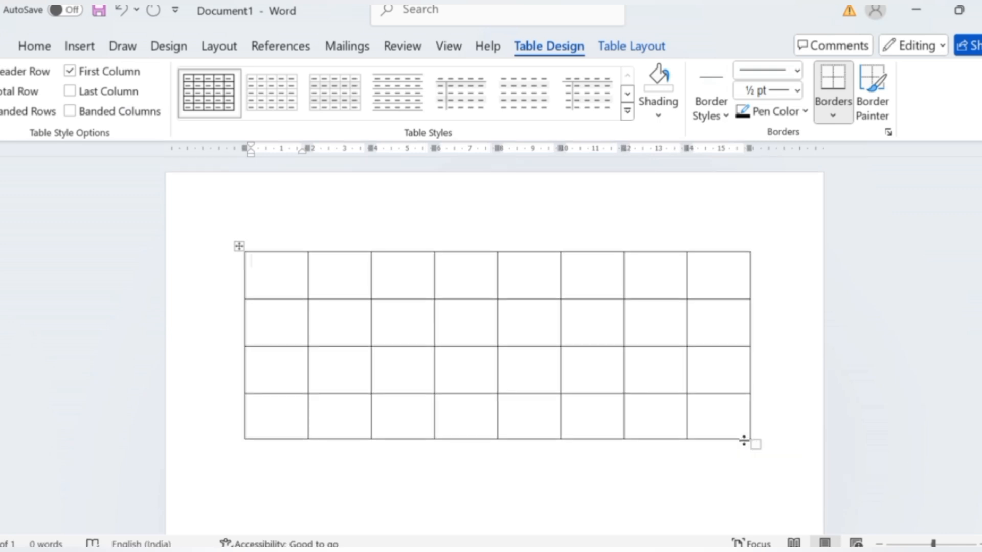
# Select the enlarged 4-row table and delete it from the document.
pyautogui.click(238, 246)
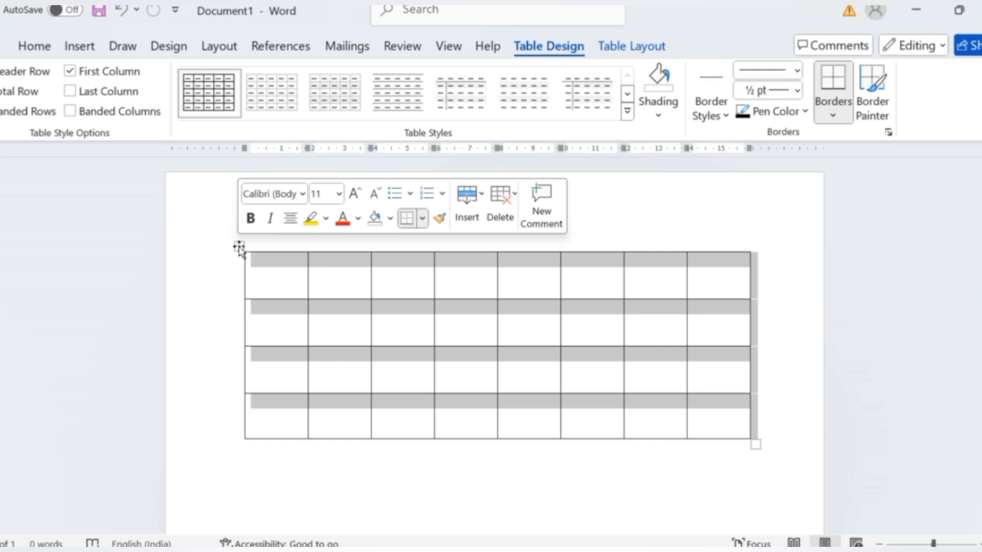
pyautogui.rightClick(239, 248)
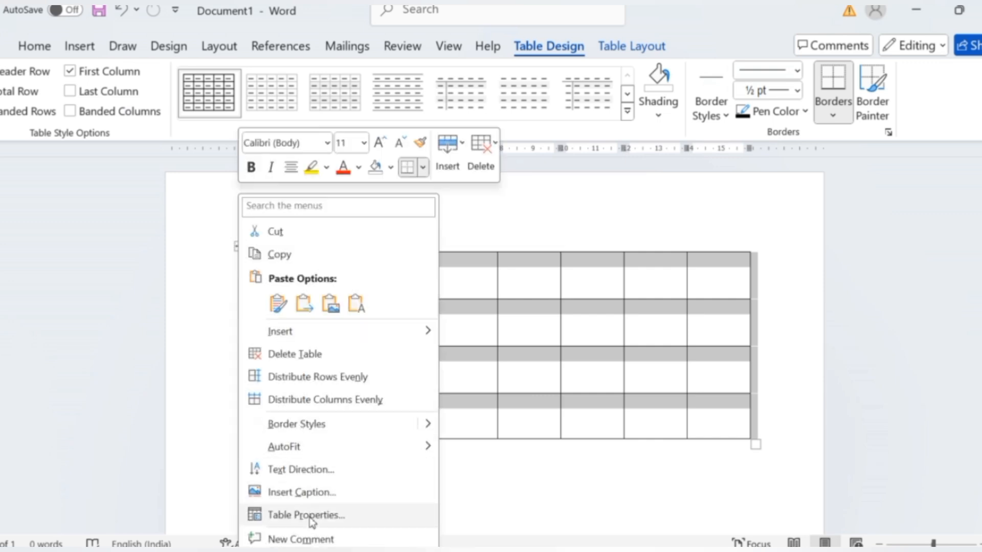
pyautogui.click(301, 353)
# Draw a single-row table outline about 16 cm wide and 0.9 cm high with Draw Table.
pyautogui.click(74, 46)
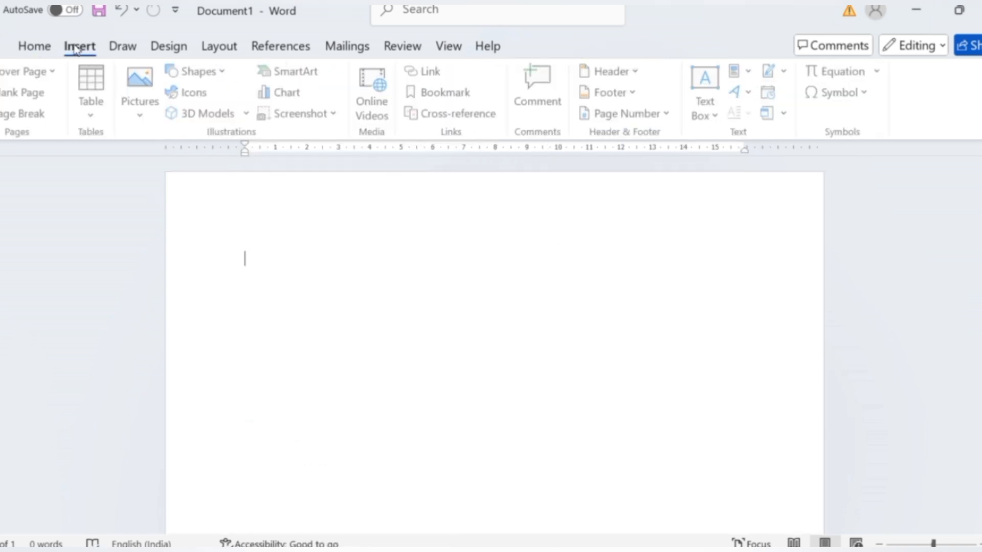
pyautogui.click(93, 113)
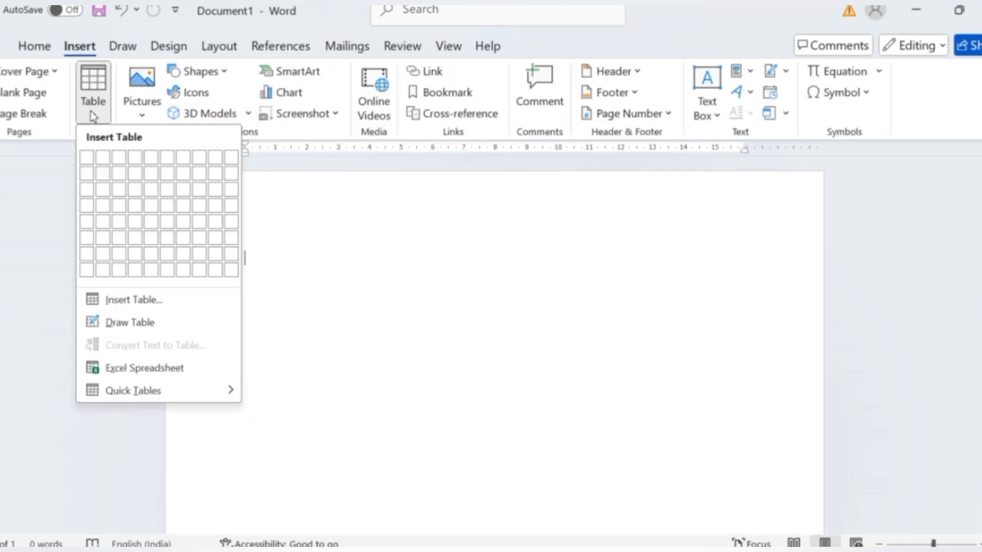
pyautogui.click(152, 323)
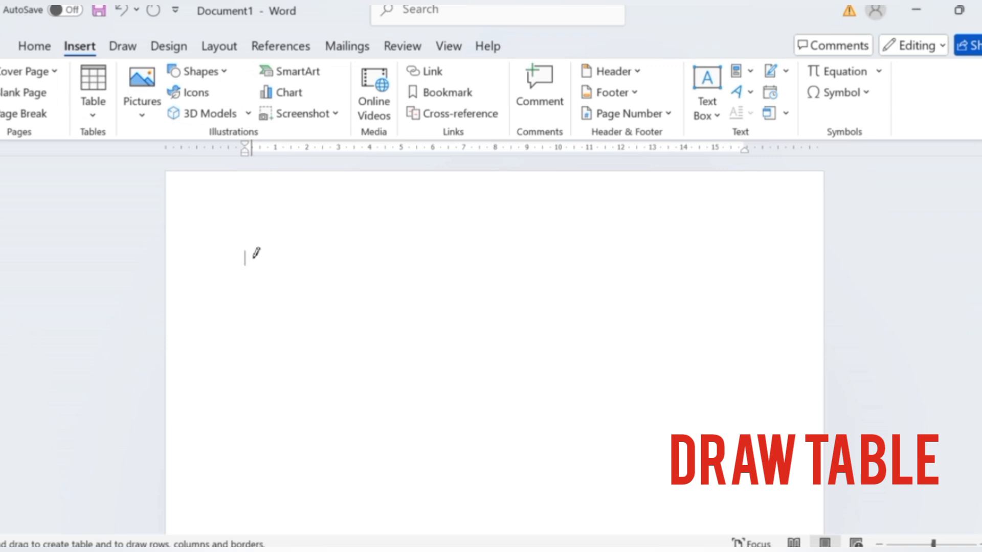
pyautogui.moveTo(254, 255); pyautogui.dragTo(764, 286)
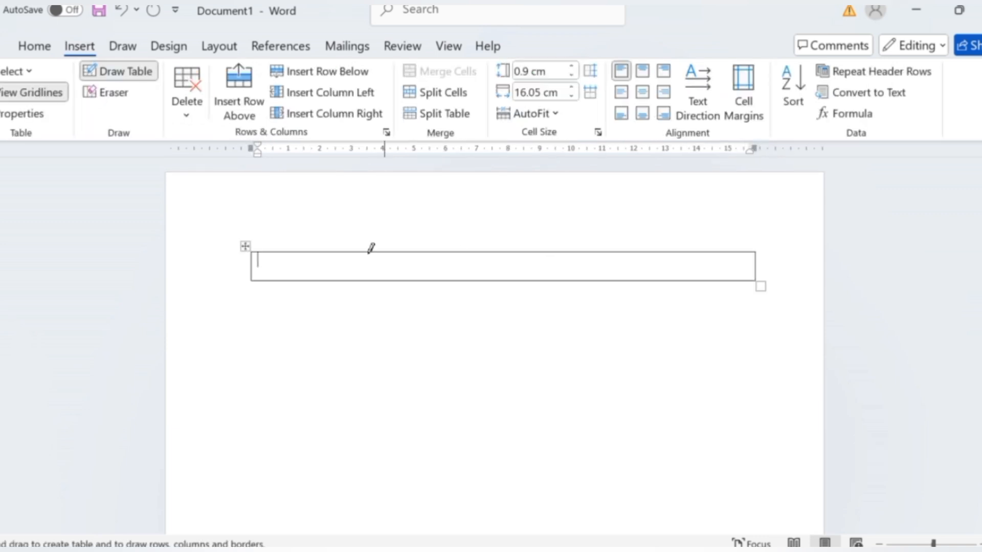
# Draw three vertical lines dividing the row into four columns about 1.9, 3.7, 7.1 and 3.3 cm wide, and leave drawing mode.
pyautogui.moveTo(312, 251); pyautogui.dragTo(312, 280)
pyautogui.moveTo(429, 252); pyautogui.dragTo(429, 281)
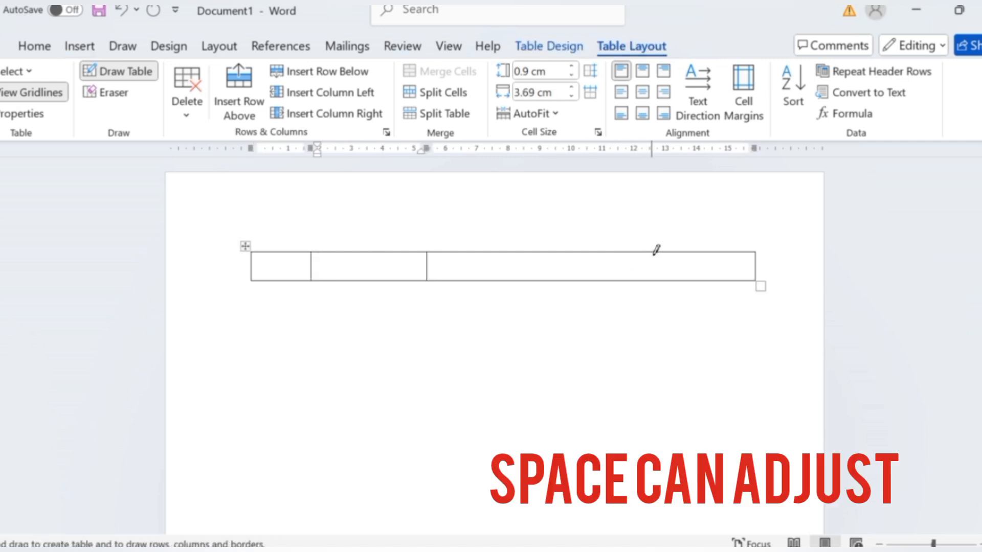
pyautogui.moveTo(651, 251); pyautogui.dragTo(651, 281)
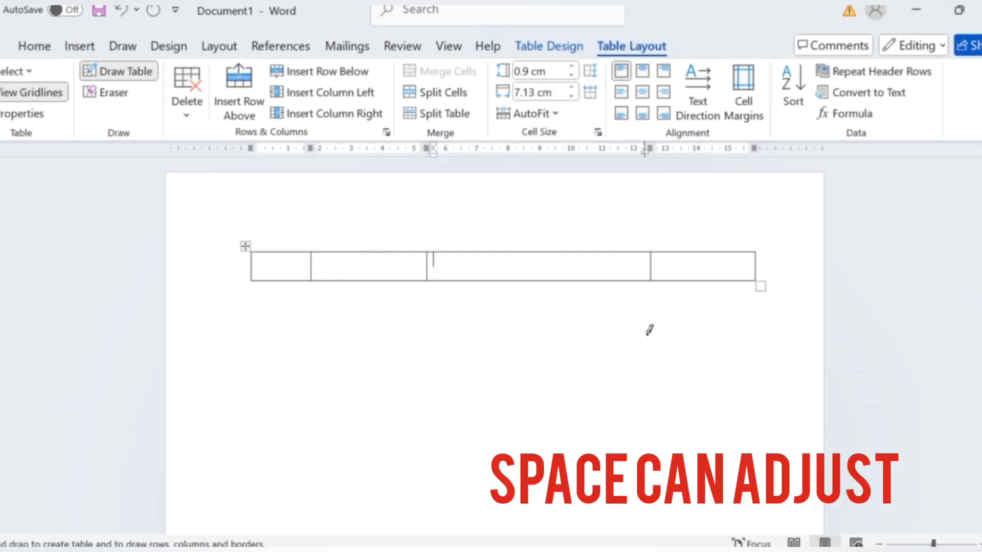
pyautogui.press('Escape')
# Add six rows below the drawn row, continuing from its last cell, for seven rows in all.
pyautogui.click(698, 269)
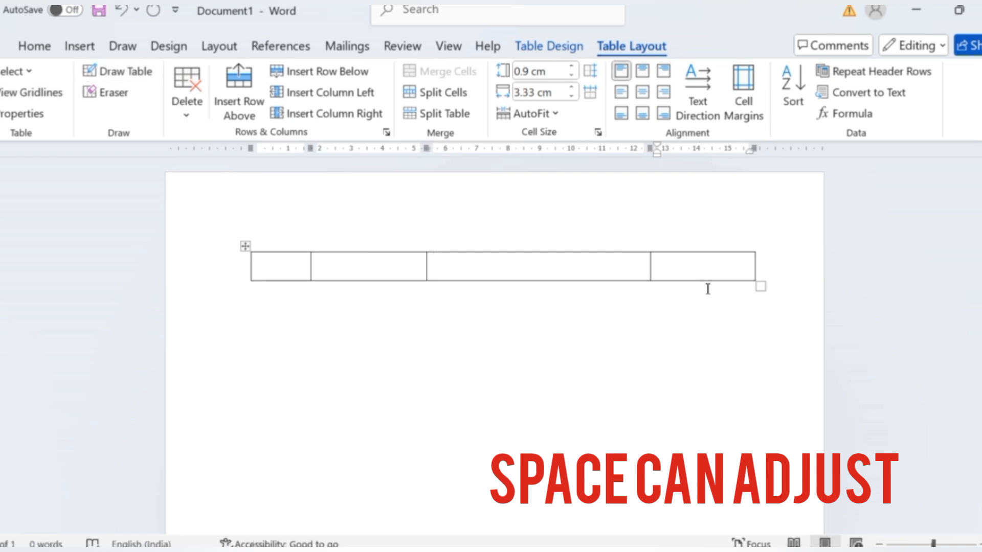
pyautogui.press('Tab')
pyautogui.press('Tab')
pyautogui.press('Tab')
pyautogui.press('Tab')
pyautogui.press('Tab')
pyautogui.press('Tab')
pyautogui.press('Tab')
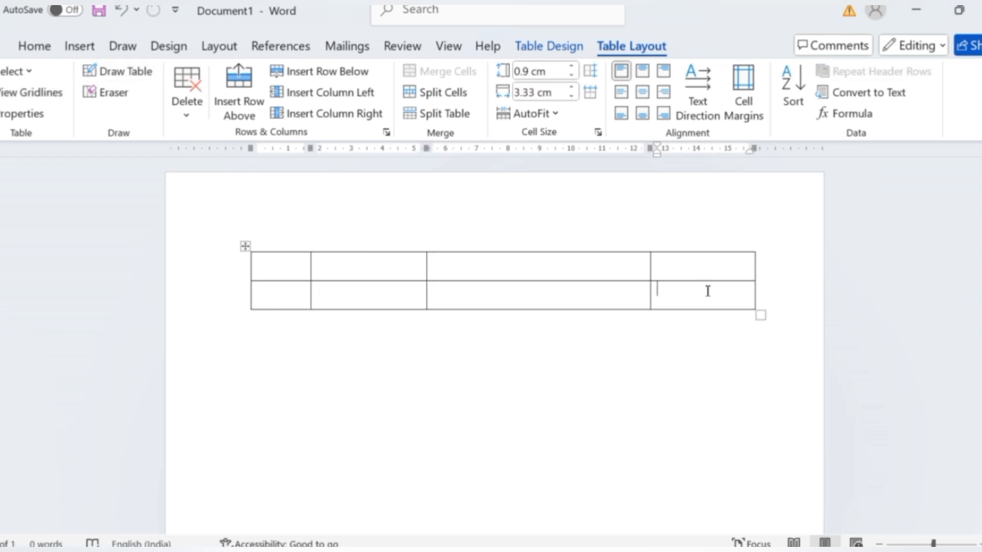
pyautogui.press('Tab')
pyautogui.press('Tab')
pyautogui.press('Tab')
pyautogui.press('Tab')
pyautogui.press('Tab')
pyautogui.press('Tab')
pyautogui.press('Tab')
pyautogui.press('Tab')
pyautogui.press('Tab')
pyautogui.press('Tab')
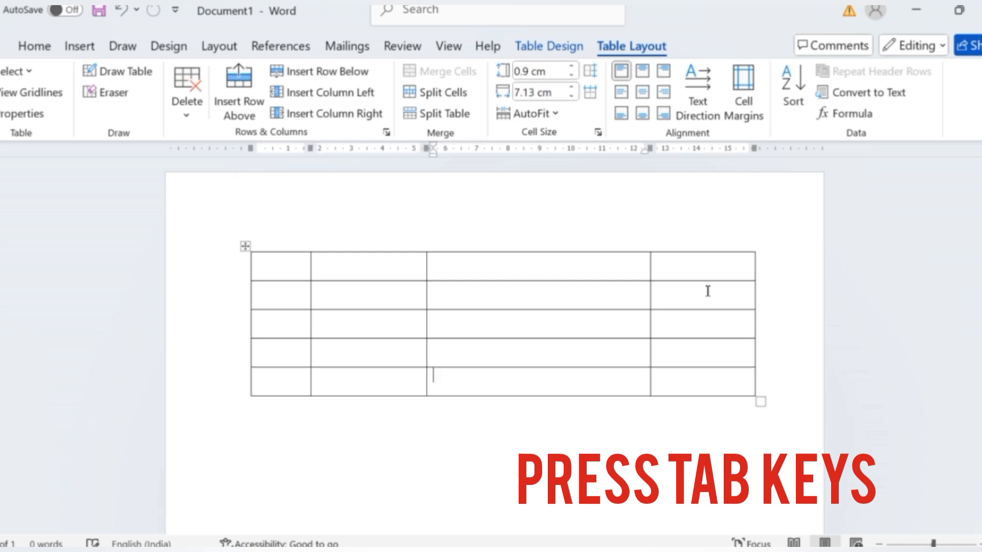
pyautogui.press('Tab')
pyautogui.press('Tab')
pyautogui.press('Tab')
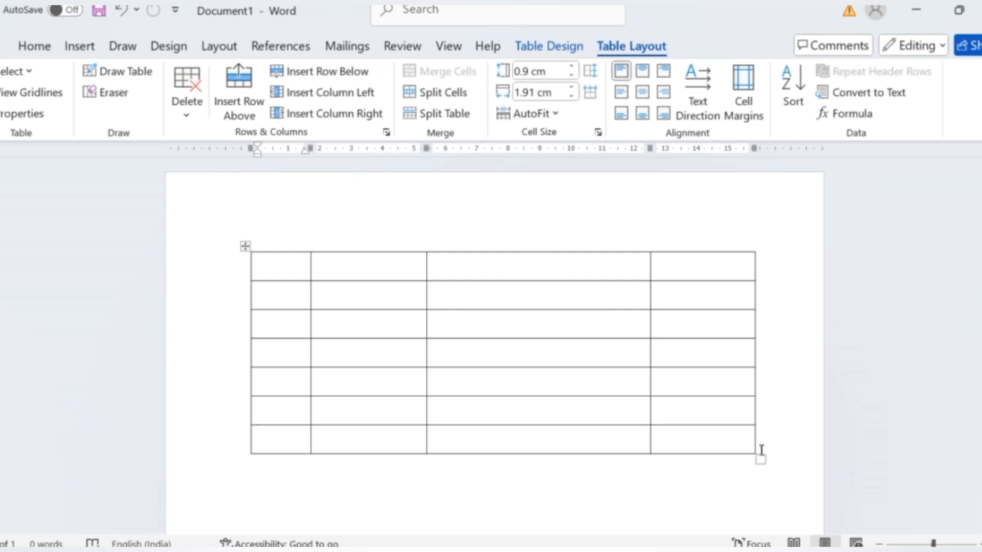
# Select the entire drawn table and delete it.
pyautogui.click(245, 247)
pyautogui.rightClick(246, 247)
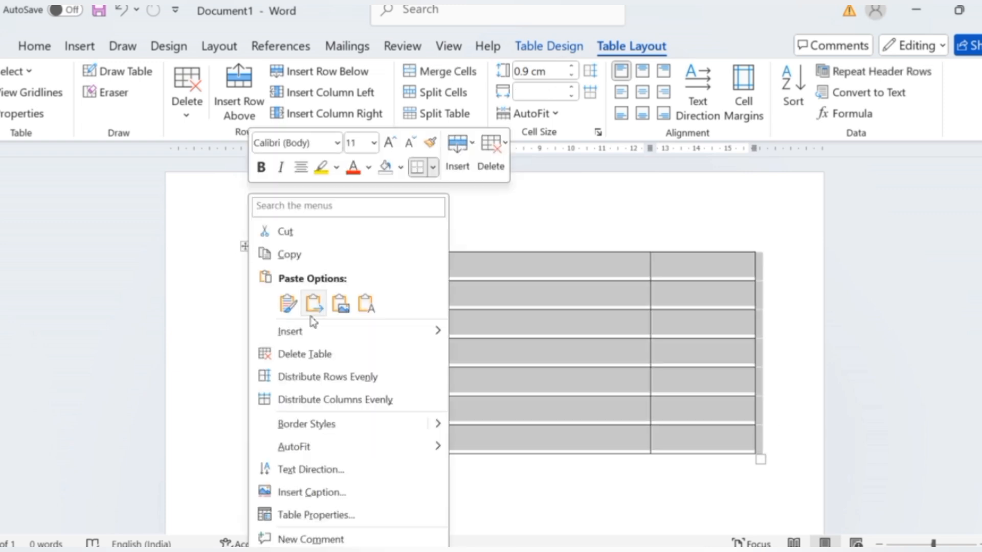
pyautogui.click(306, 354)
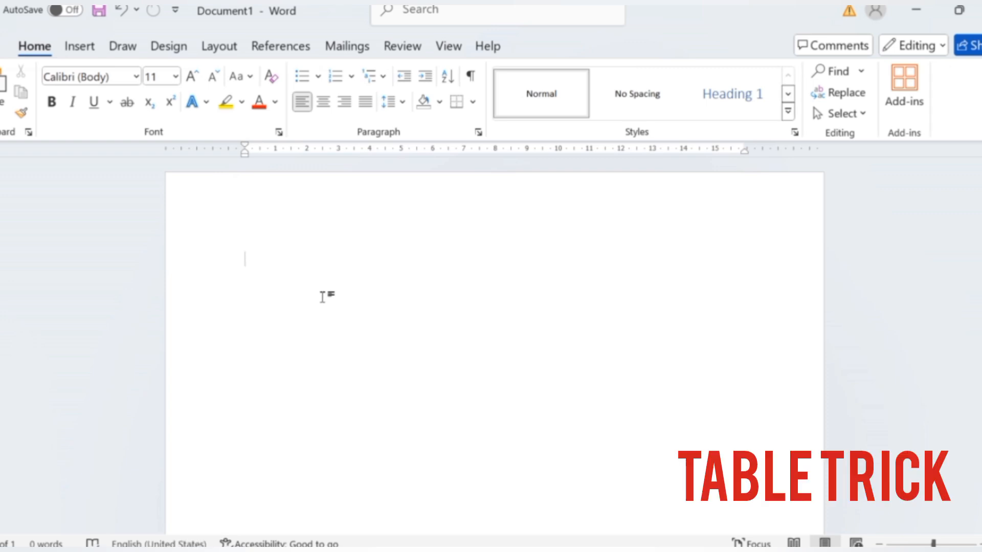
# Type a line of six plus signs, each followed by a run of hyphens, reaching the right margin.
pyautogui.write('+---------------------+---------------------+-')
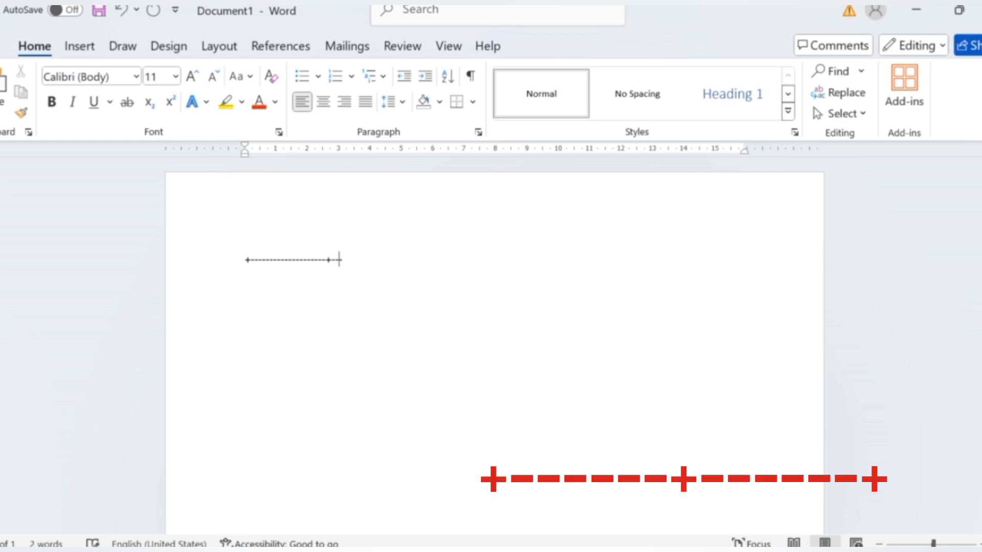
pyautogui.write('------------------')
pyautogui.write('+---------------------+---------------')
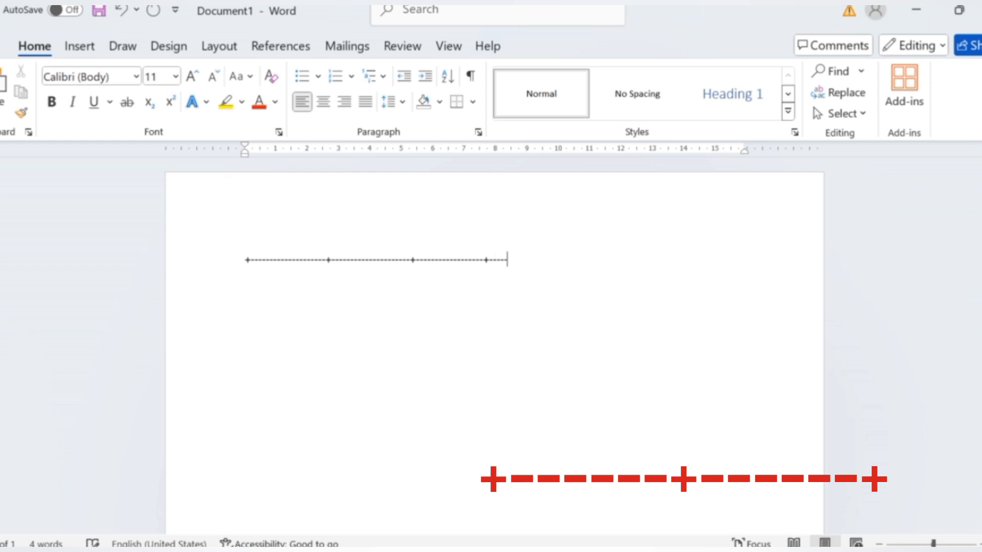
pyautogui.write('----+------------------------+-------------------------+------')
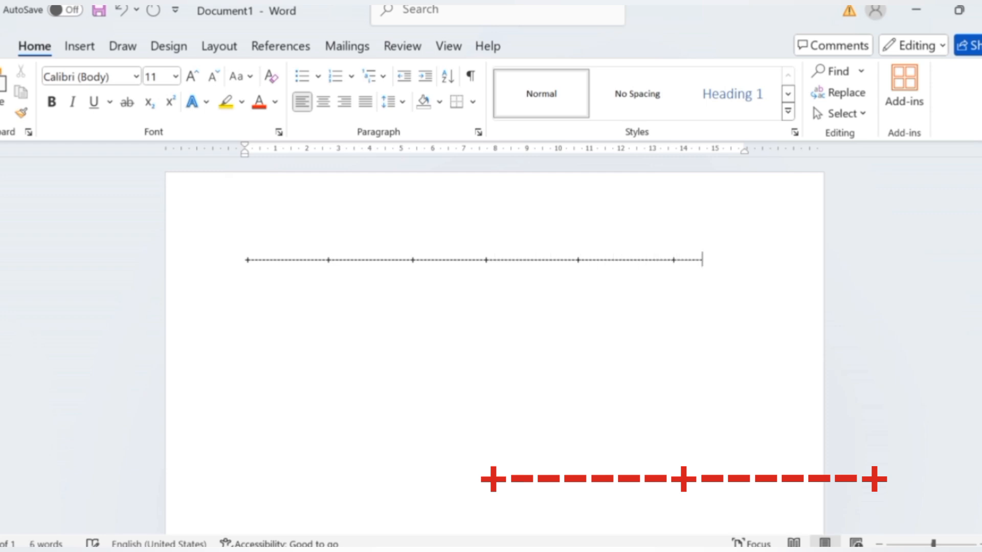
pyautogui.write('-')
pyautogui.press('BackSpace')
# End the hyphen line with a plus sign within the margin and convert the line into a six-column table row.
pyautogui.press('BackSpace')
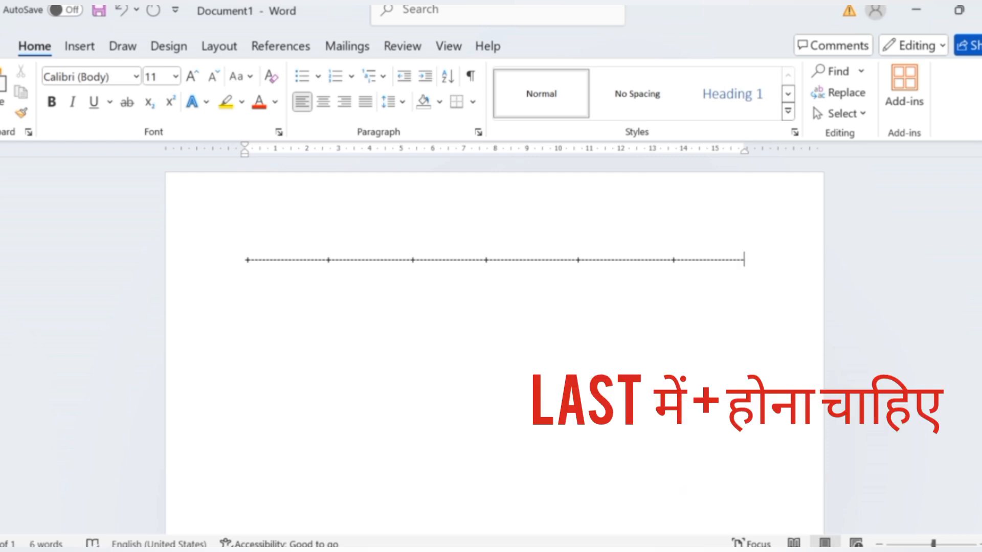
pyautogui.write('+')
pyautogui.press('BackSpace')
pyautogui.write('+')
pyautogui.press('BackSpace')
pyautogui.press('BackSpace')
pyautogui.press('BackSpace')
pyautogui.write('+')
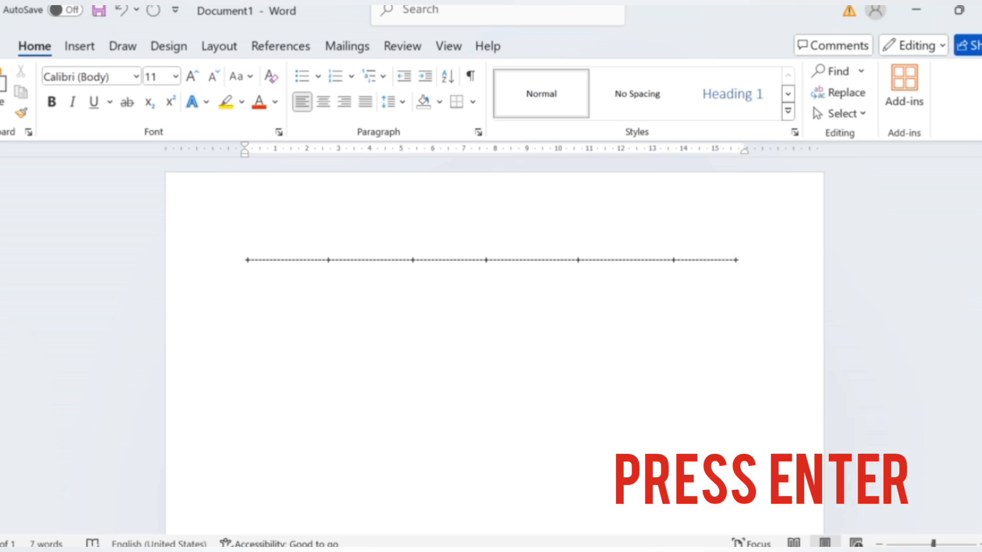
pyautogui.press('Return')
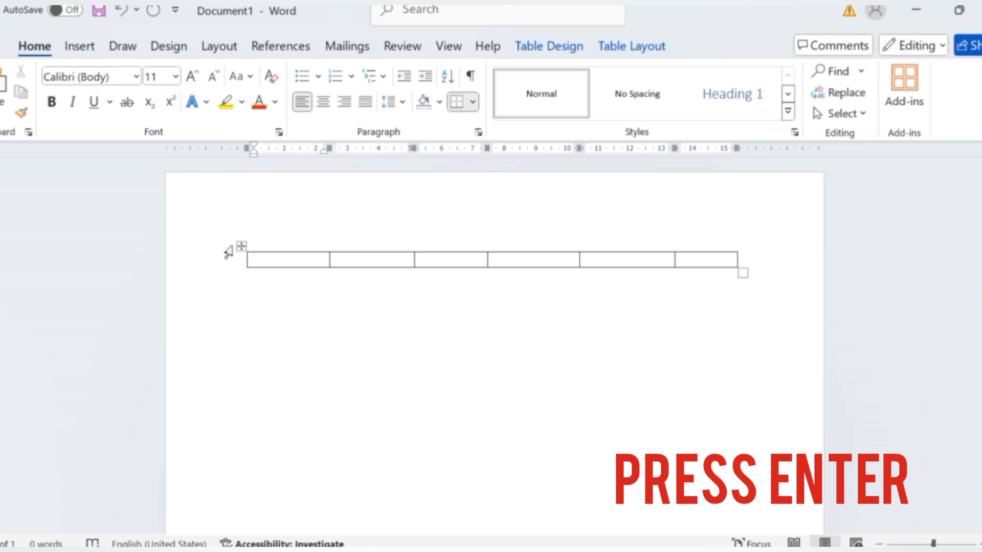
# Add five rows below the six-column row, continuing from its last cell, for six rows in all.
pyautogui.click(696, 262)
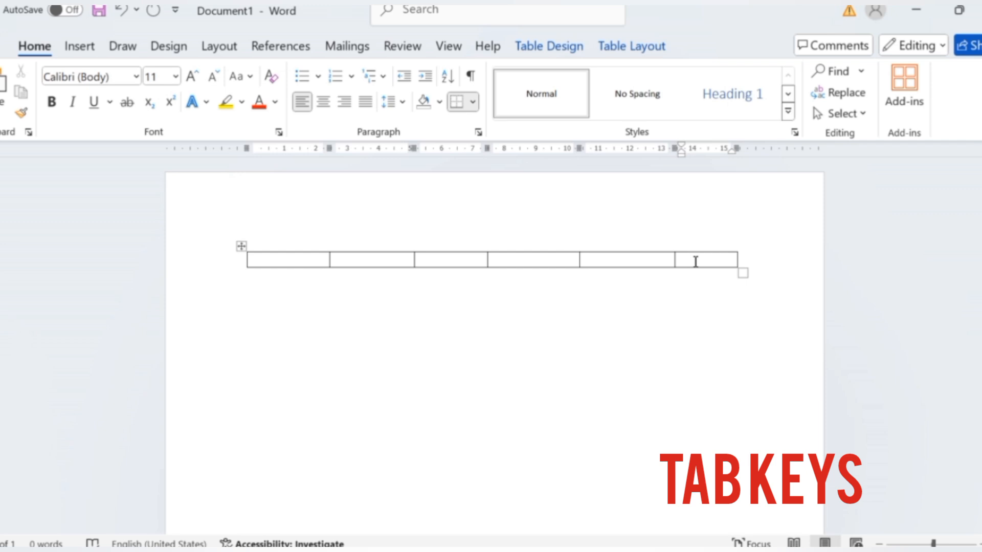
pyautogui.press('Tab')
pyautogui.press('Tab')
pyautogui.press('Tab')
pyautogui.press('Tab')
pyautogui.press('Tab')
pyautogui.press('Tab')
pyautogui.press('Tab')
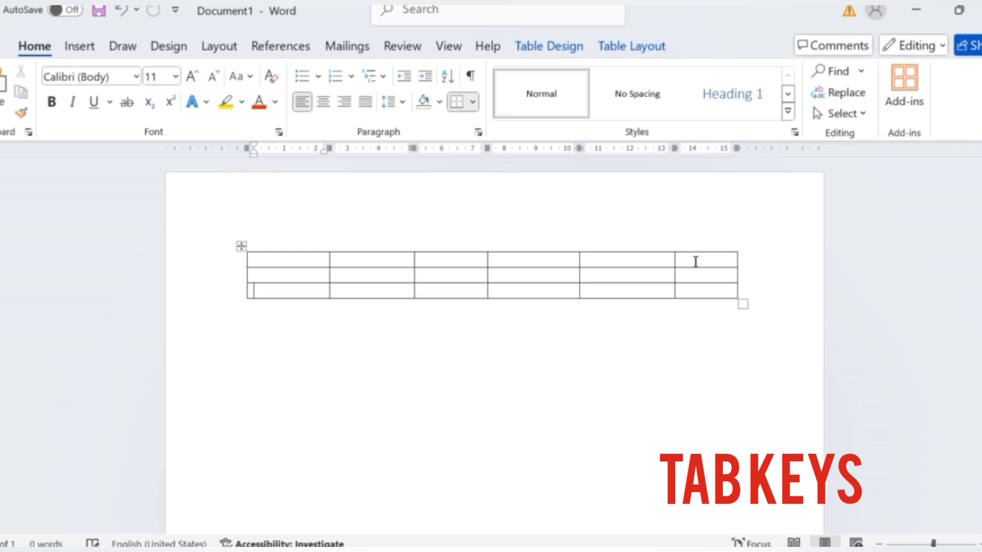
pyautogui.press('Tab')
pyautogui.press('Tab')
pyautogui.press('Tab')
pyautogui.press('Tab')
pyautogui.press('Tab')
pyautogui.press('Tab')
pyautogui.press('Tab')
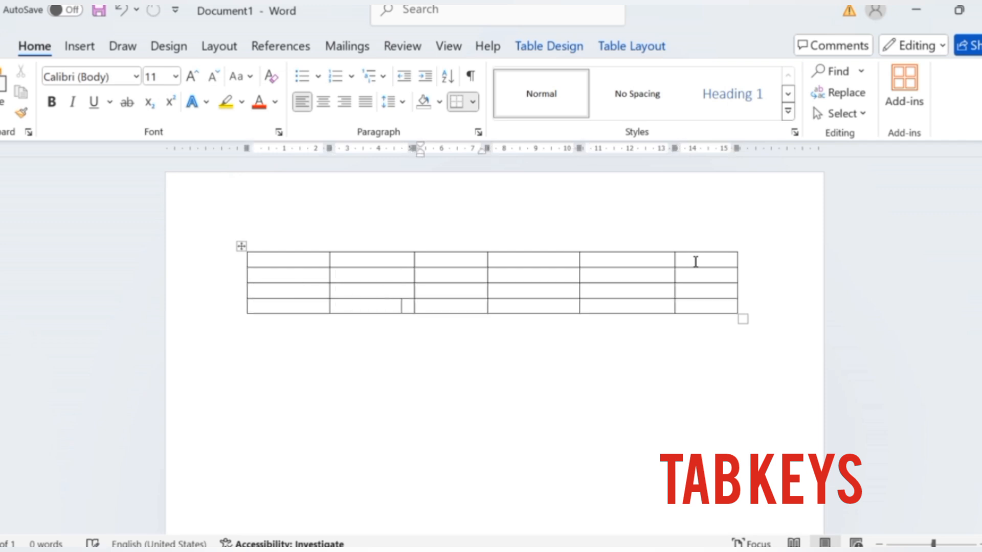
pyautogui.press('Tab')
pyautogui.press('Tab')
pyautogui.press('Tab')
pyautogui.press('Tab')
pyautogui.press('Tab')
pyautogui.press('Tab')
pyautogui.press('Tab')
pyautogui.press('Tab')
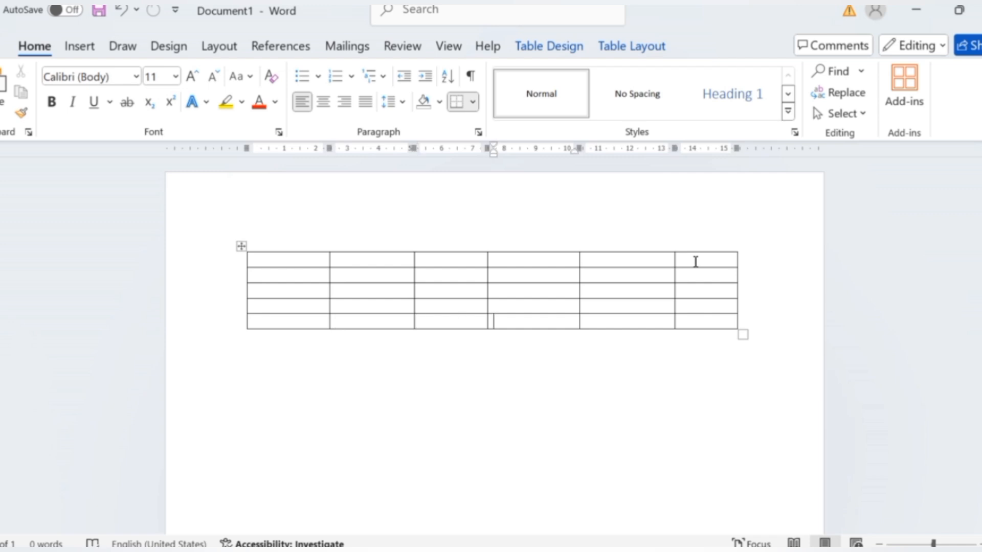
pyautogui.press('Tab')
pyautogui.press('Tab')
pyautogui.press('Tab')
pyautogui.press('Tab')
pyautogui.press('Tab')
pyautogui.press('Tab')
pyautogui.press('Tab')
pyautogui.press('Tab')
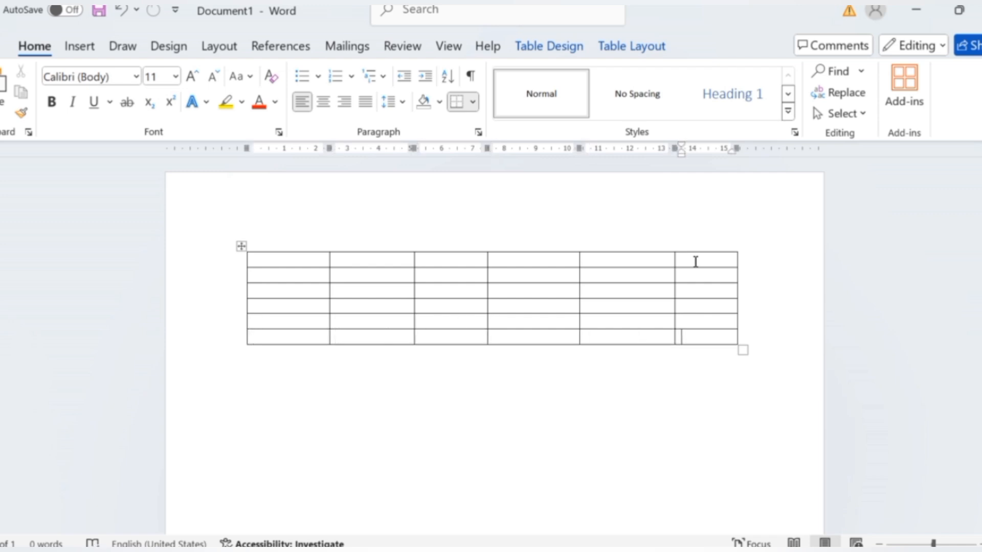
# Add two more rows at the end of the six-column table, for eight rows in all.
pyautogui.press('Tab')
pyautogui.press('Tab')
pyautogui.press('Tab')
pyautogui.press('Tab')
pyautogui.press('Tab')
pyautogui.press('Tab')
pyautogui.press('Tab')
pyautogui.press('Tab')
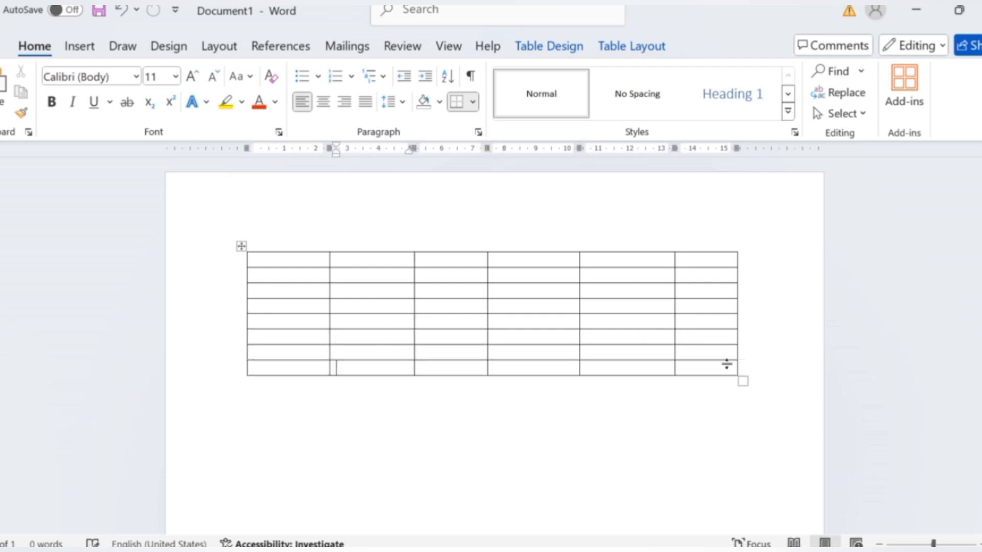
# Enlarge the whole table proportionally, making its rows taller and extending its width slightly past the page margin.
pyautogui.moveTo(742, 383); pyautogui.dragTo(736, 431)
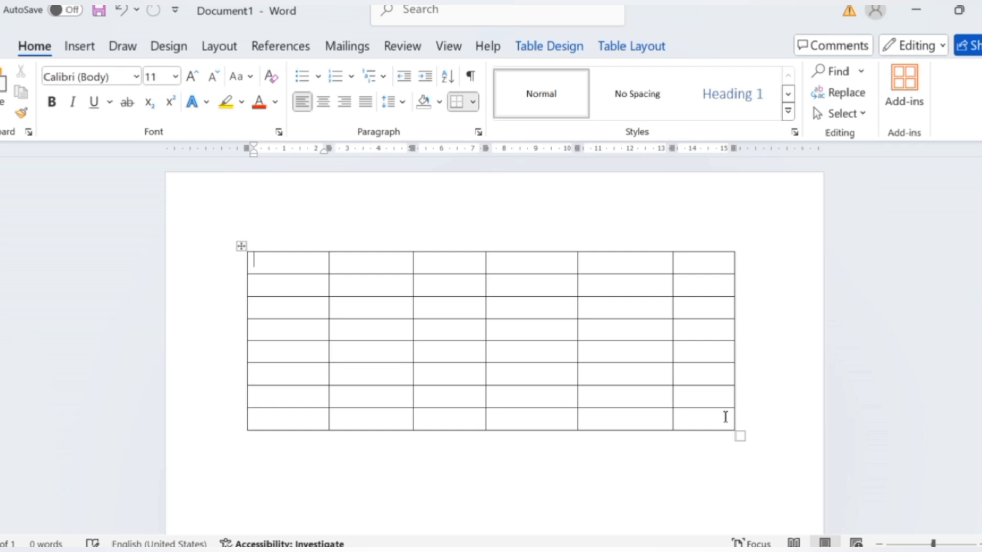
pyautogui.scroll(-3, 725, 417)
pyautogui.click(747, 357)
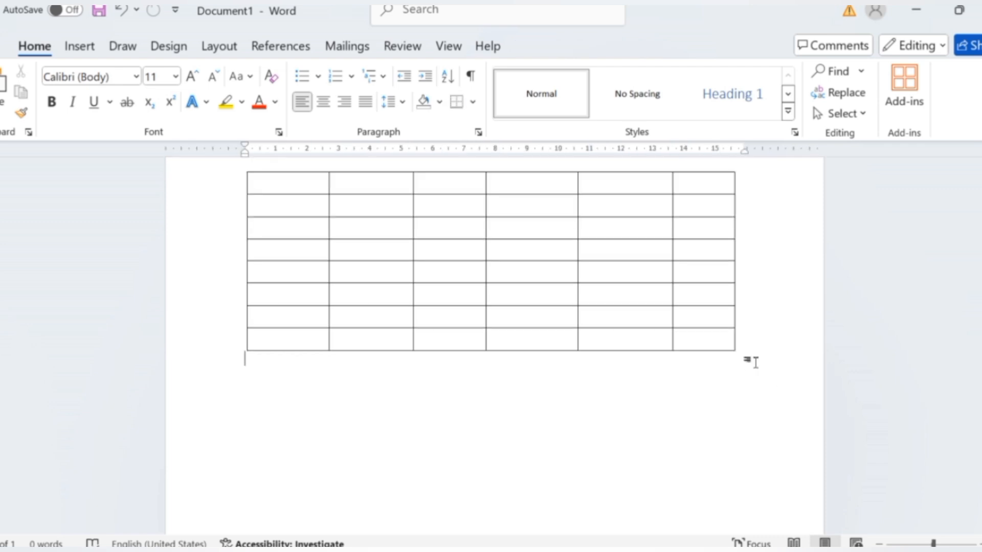
pyautogui.click(735, 344)
pyautogui.moveTo(739, 355); pyautogui.dragTo(769, 404)
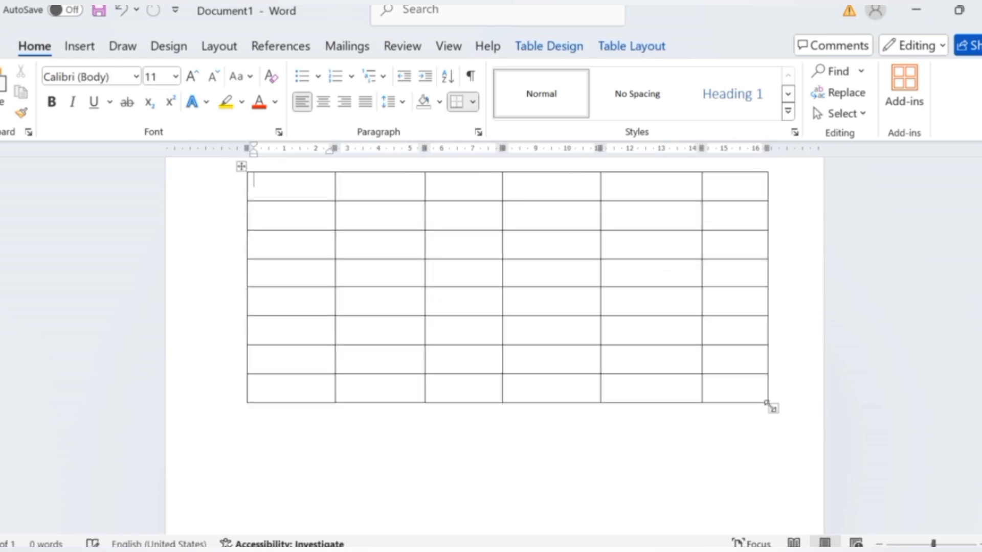
pyautogui.scroll(3, 707, 377)
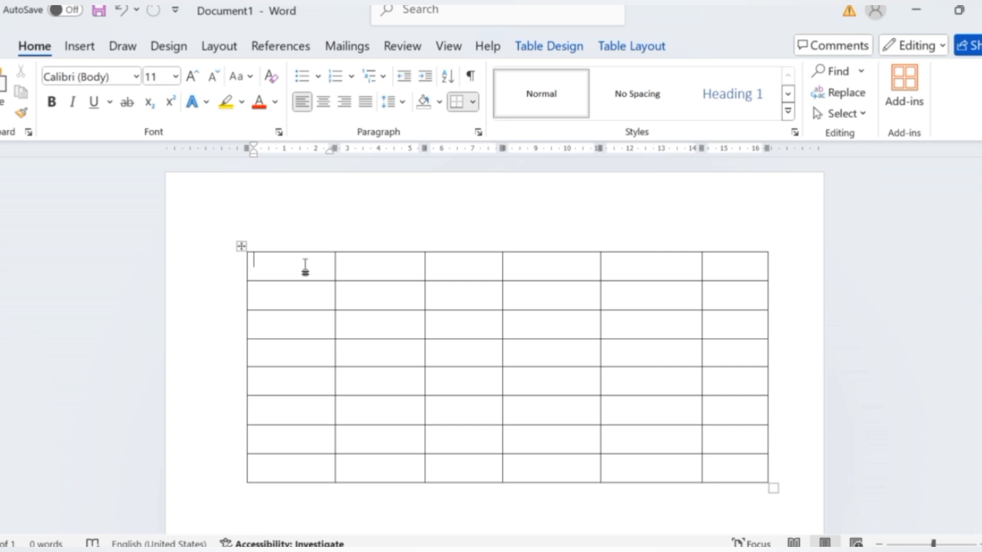
pyautogui.write('1')
pyautogui.press('Tab')
pyautogui.write('2')
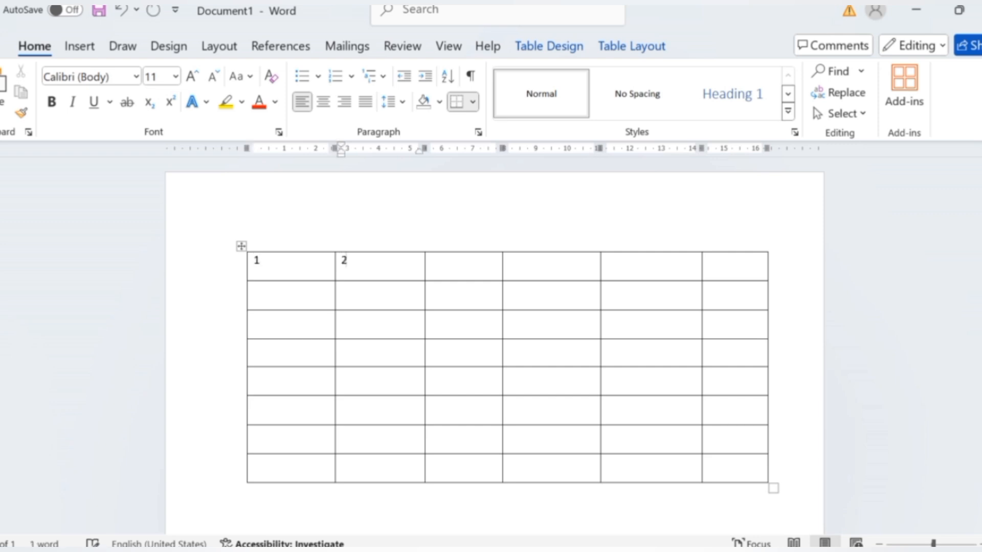
pyautogui.press('Tab')
# Replace the contents of the first two header cells with Name and DOB, and enter Add in the third.
pyautogui.click(267, 260)
pyautogui.press('BackSpace')
pyautogui.write('Name')
pyautogui.press('Tab')
pyautogui.write('DC')
pyautogui.write('B')
pyautogui.press('Tab')
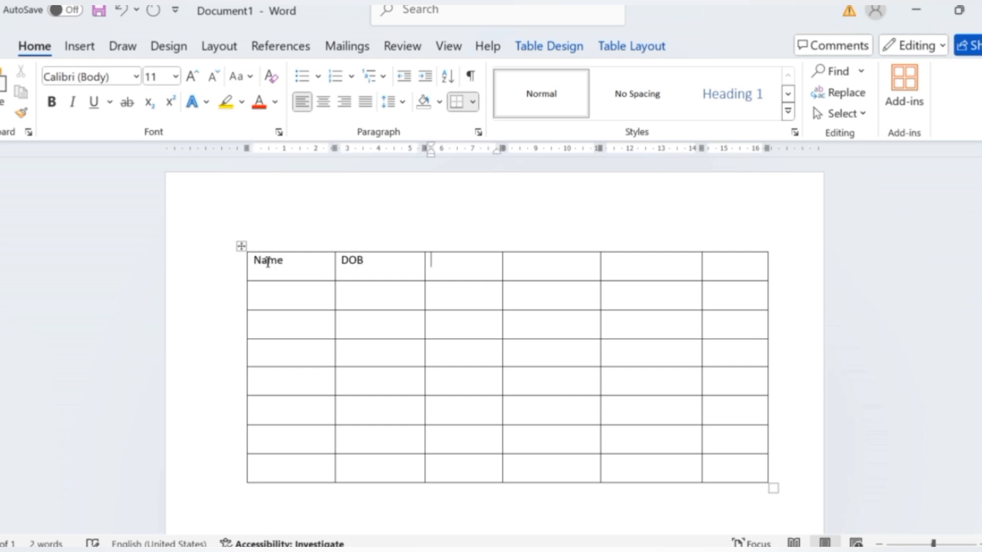
pyautogui.write('Add')
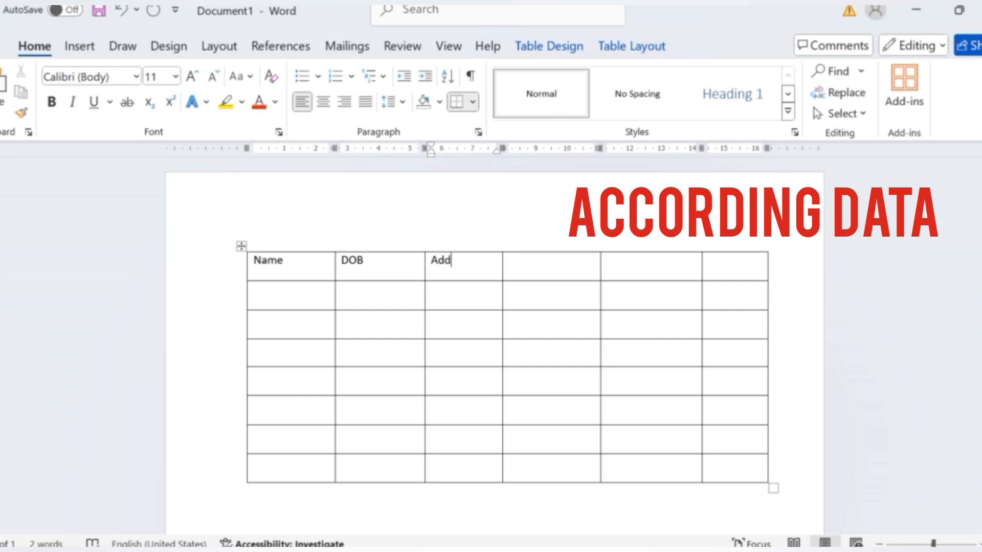
pyautogui.press('Tab')
# Enter the headings Mob, Roll and Pin in the remaining three cells of the top row.
pyautogui.write('Mo')
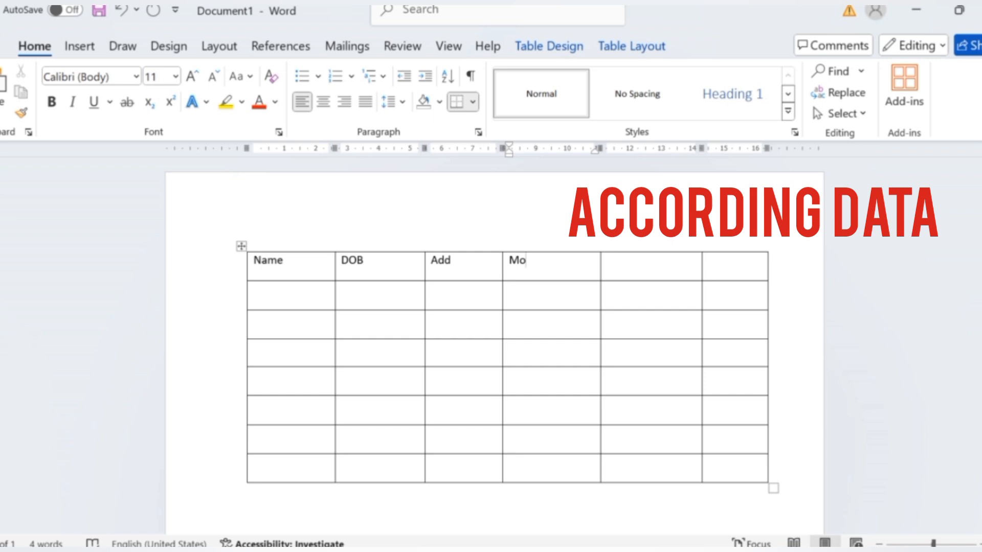
pyautogui.write('b')
pyautogui.press('Tab')
pyautogui.write('Roll')
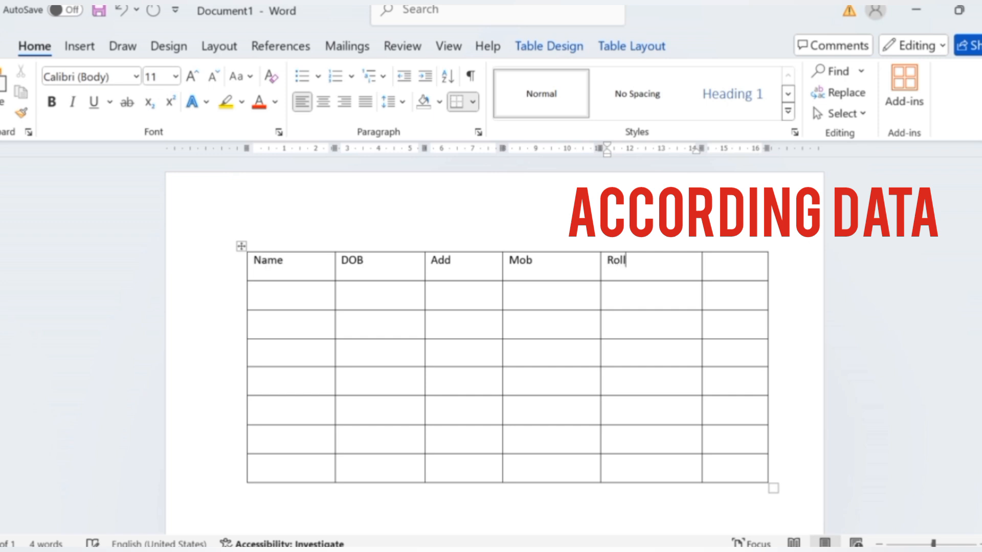
pyautogui.press('Tab')
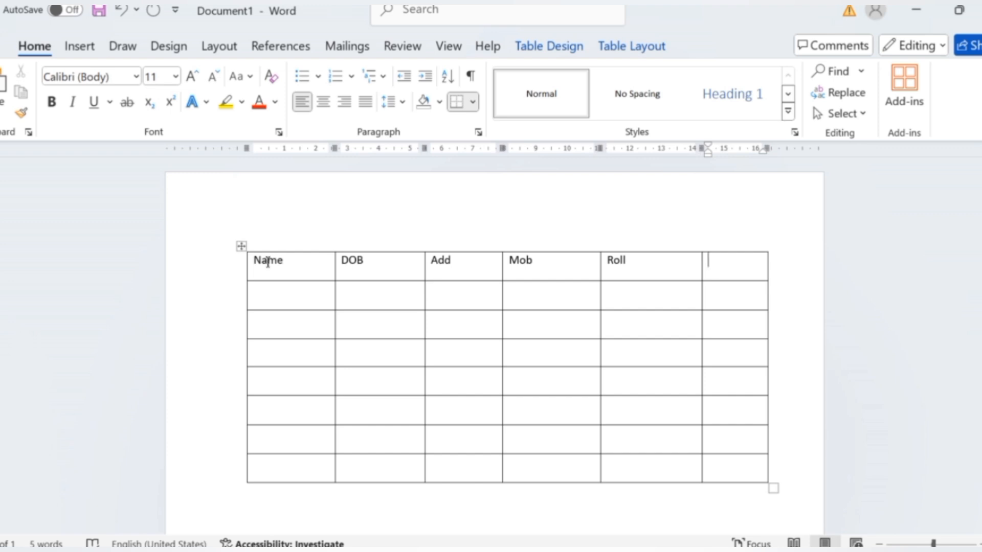
pyautogui.write('Pin')
# Select the first seven rows of the table and increase their font size to 26.
pyautogui.click(412, 291)
pyautogui.moveTo(346, 287); pyautogui.dragTo(724, 449)
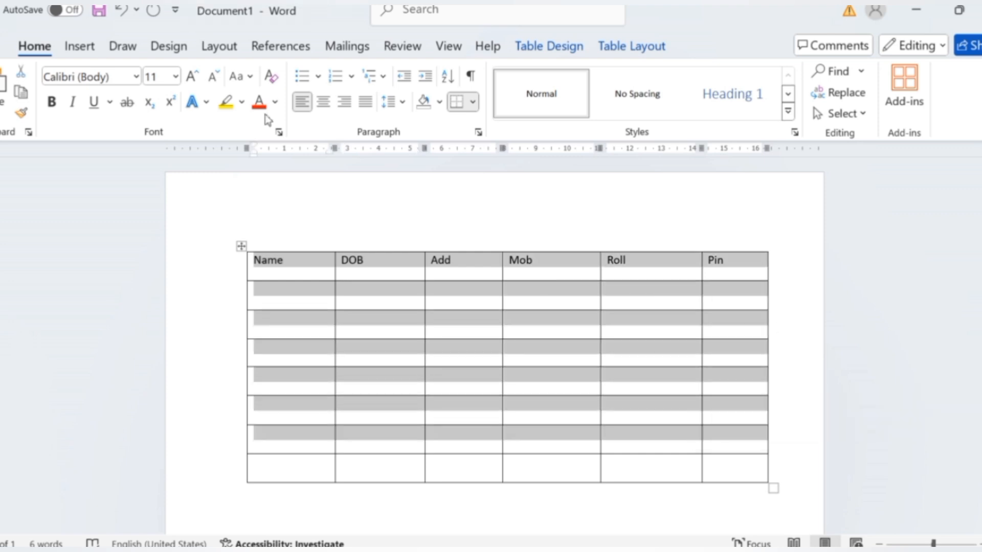
pyautogui.click(193, 78)
pyautogui.click(193, 78)
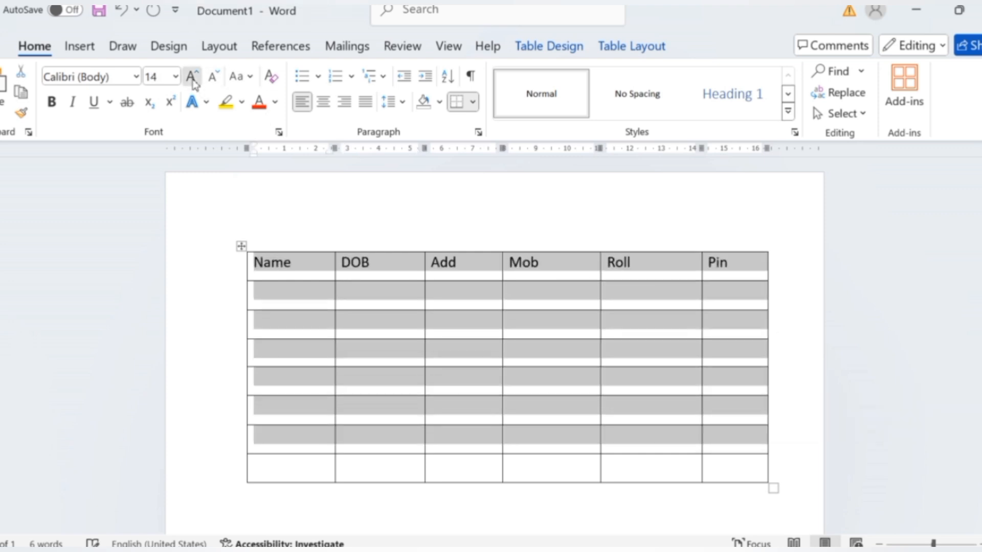
pyautogui.click(193, 78)
pyautogui.click(193, 78)
pyautogui.click(193, 78)
pyautogui.click(193, 77)
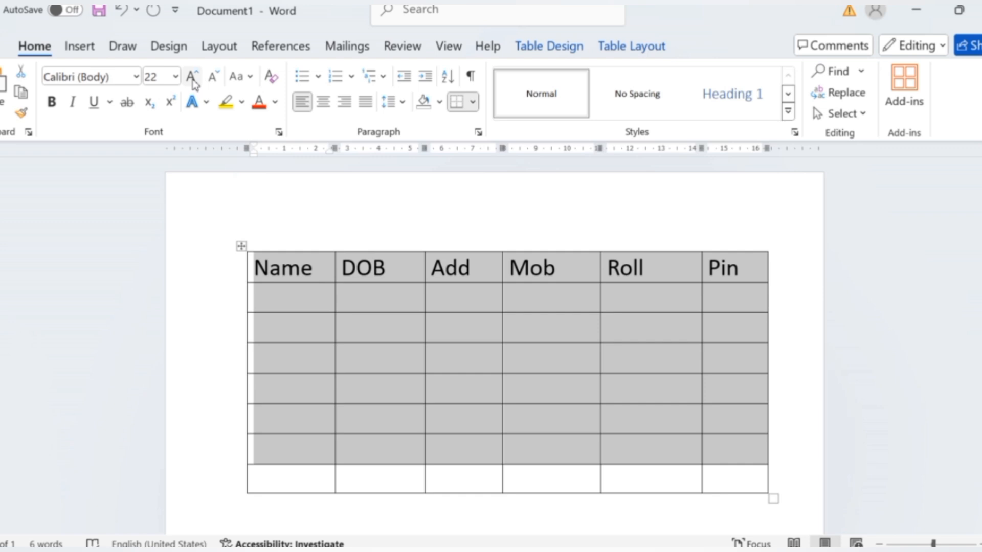
pyautogui.click(192, 77)
pyautogui.click(193, 78)
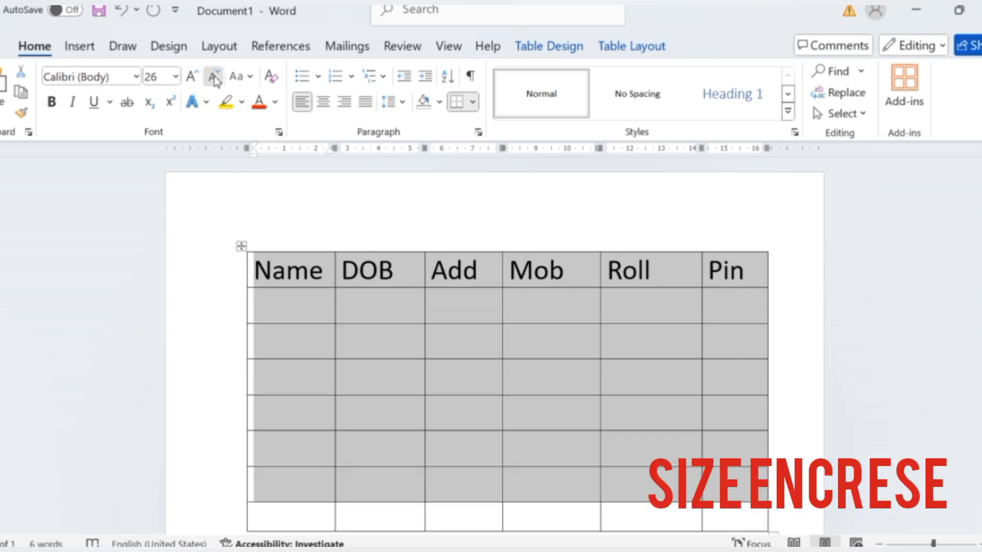
# Reduce the font size of the selected table rows to 18 and clear the selection.
pyautogui.click(215, 79)
pyautogui.click(214, 79)
pyautogui.click(215, 79)
pyautogui.click(214, 79)
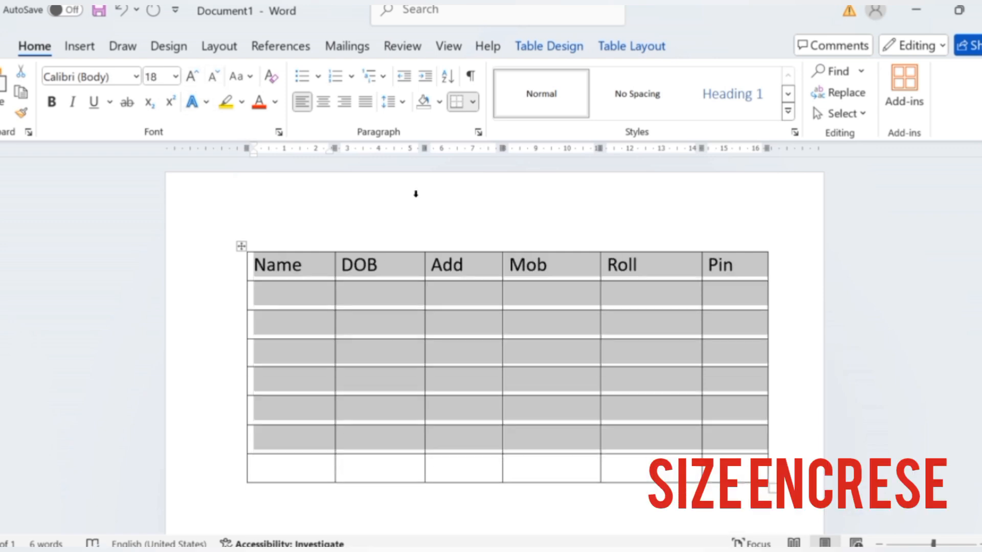
pyautogui.scroll(-1, 461, 214)
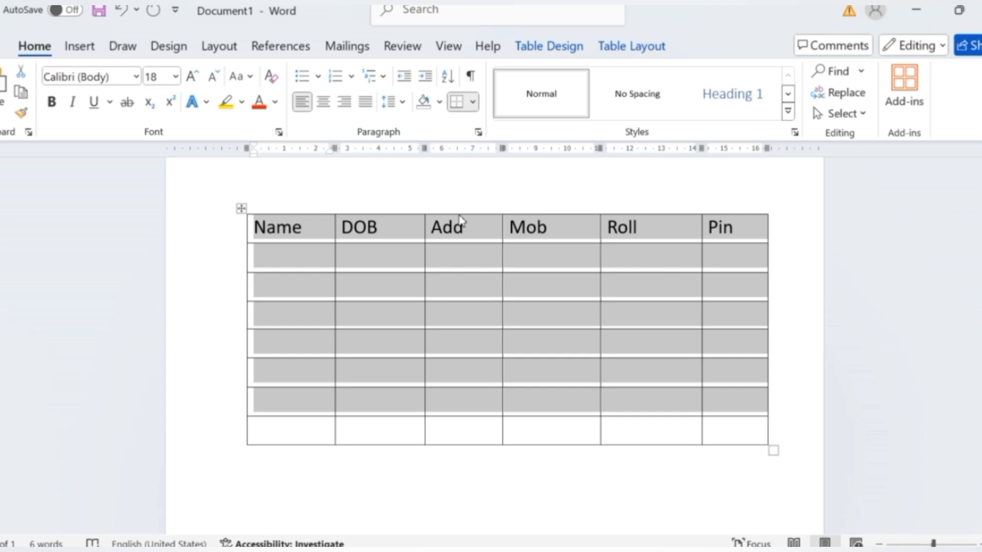
pyautogui.scroll(-1, 460, 219)
pyautogui.click(536, 191)
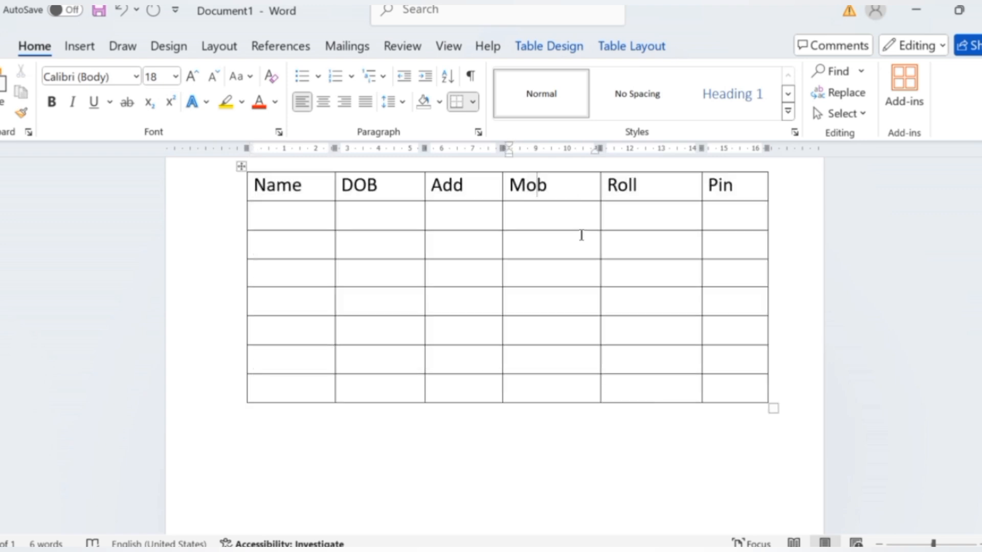
# Insert a new column to the left of the Mob column.
pyautogui.scroll(2, 582, 235)
pyautogui.click(242, 246)
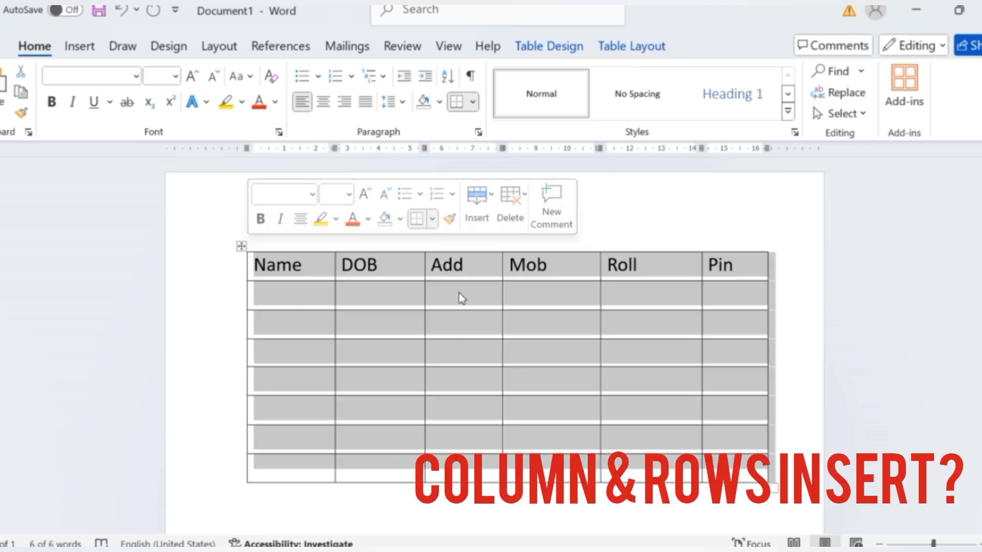
pyautogui.click(562, 272)
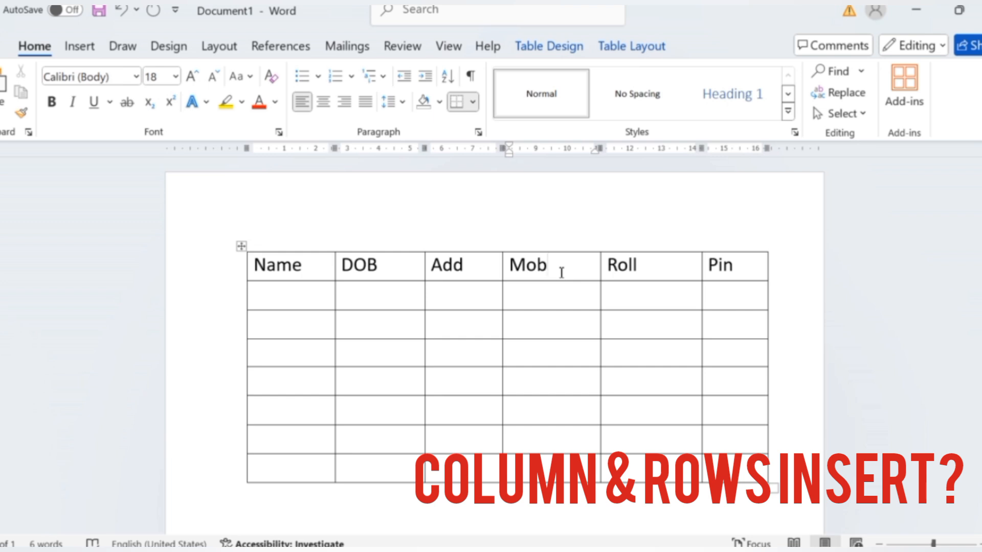
pyautogui.rightClick(561, 272)
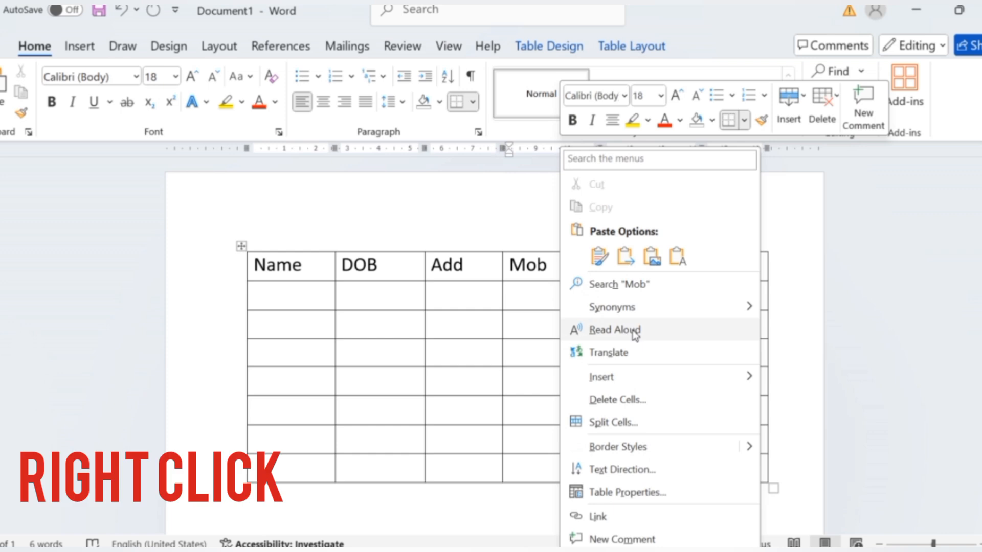
pyautogui.moveTo(645, 381)
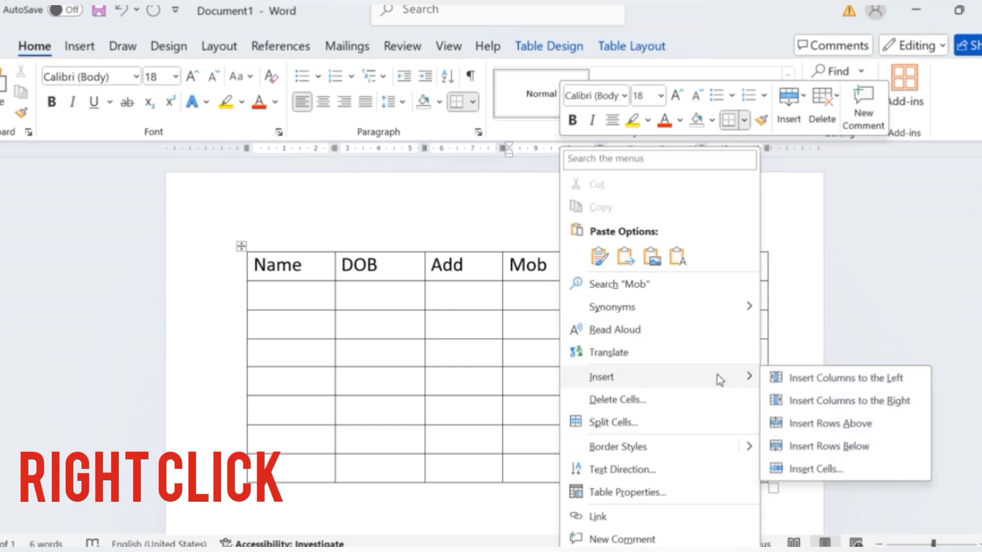
pyautogui.click(827, 380)
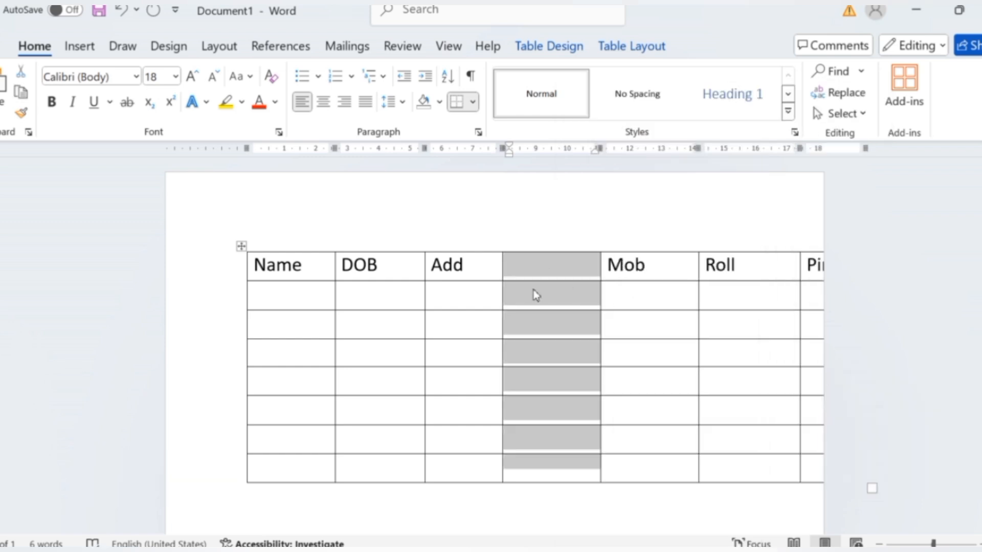
# Enter the heading Email in the top cell of the new column between Add and Mob.
pyautogui.click(546, 280)
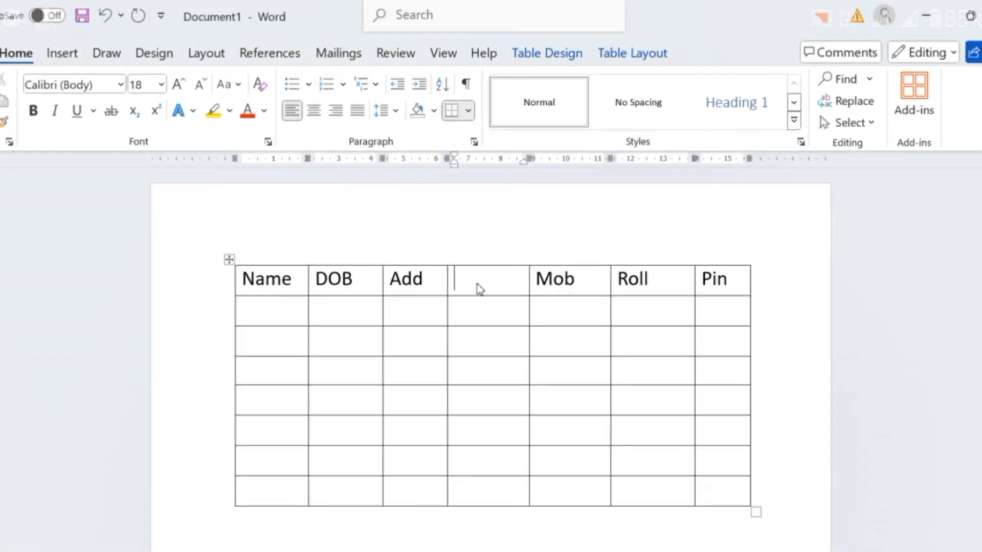
pyautogui.write('Emai')
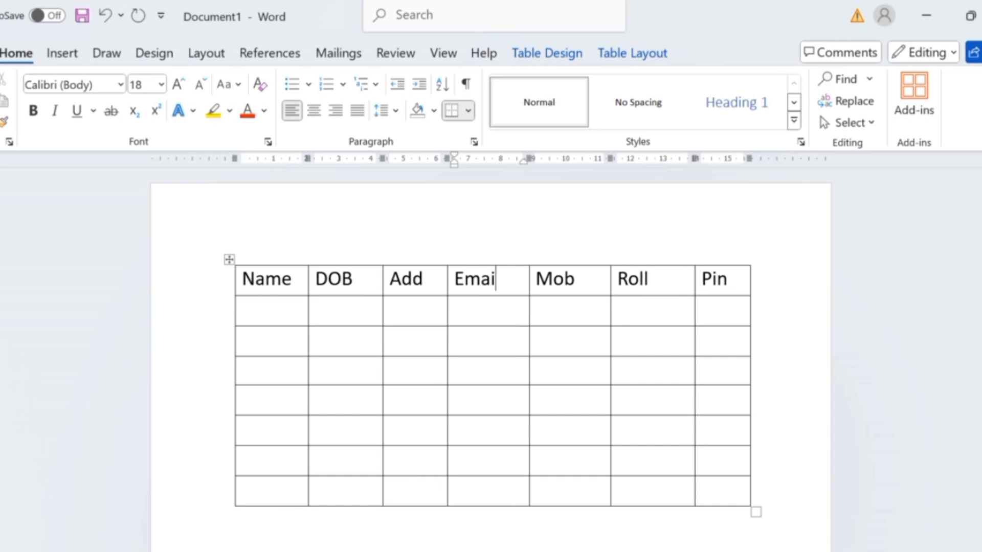
pyautogui.write('l')
# Try inserting a column to the right of the Roll column, and remove it again.
pyautogui.click(585, 290)
pyautogui.rightClick(639, 283)
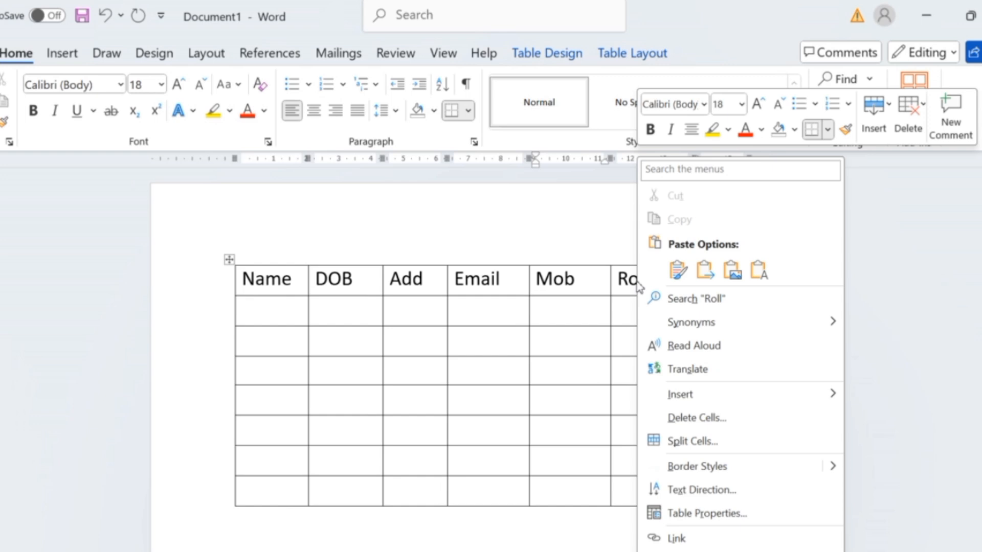
pyautogui.moveTo(814, 394)
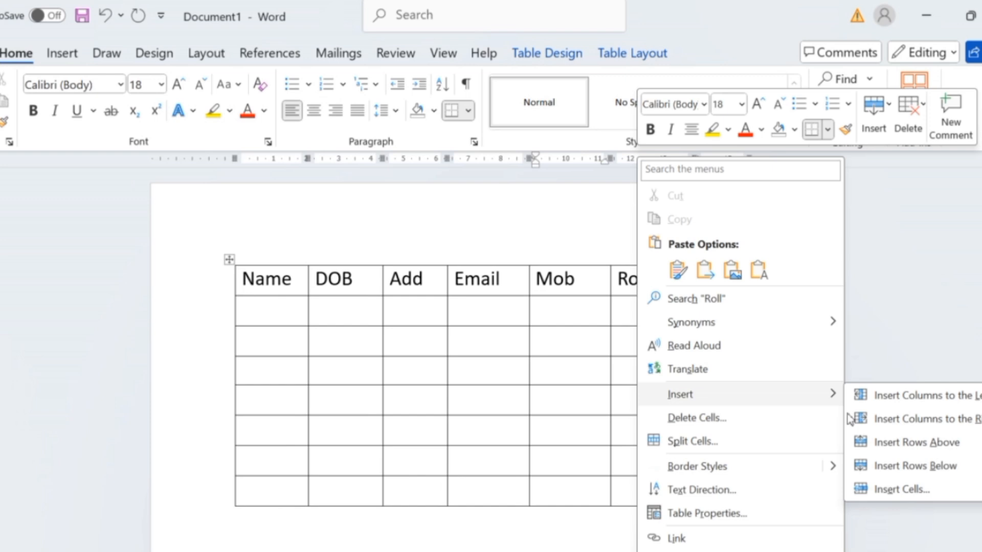
pyautogui.click(848, 419)
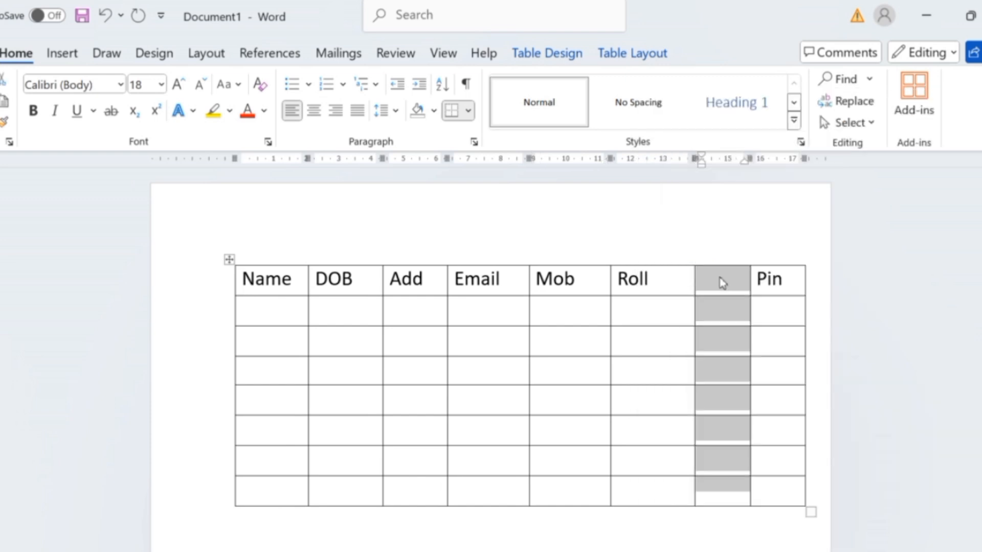
pyautogui.press('BackSpace')
# Fill the first four cells under the Name heading with A, B, C and D.
pyautogui.click(264, 318)
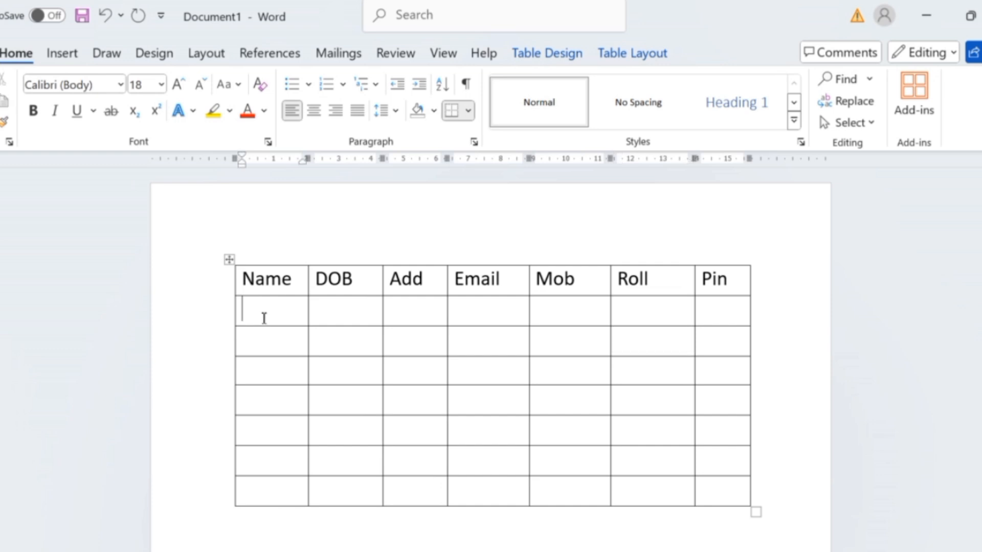
pyautogui.write('A')
pyautogui.press('Down')
pyautogui.write('B')
pyautogui.press('Down')
pyautogui.write('C')
pyautogui.write('D')
# Insert an empty row above row B and place the cursor in its first cell.
pyautogui.click(272, 347)
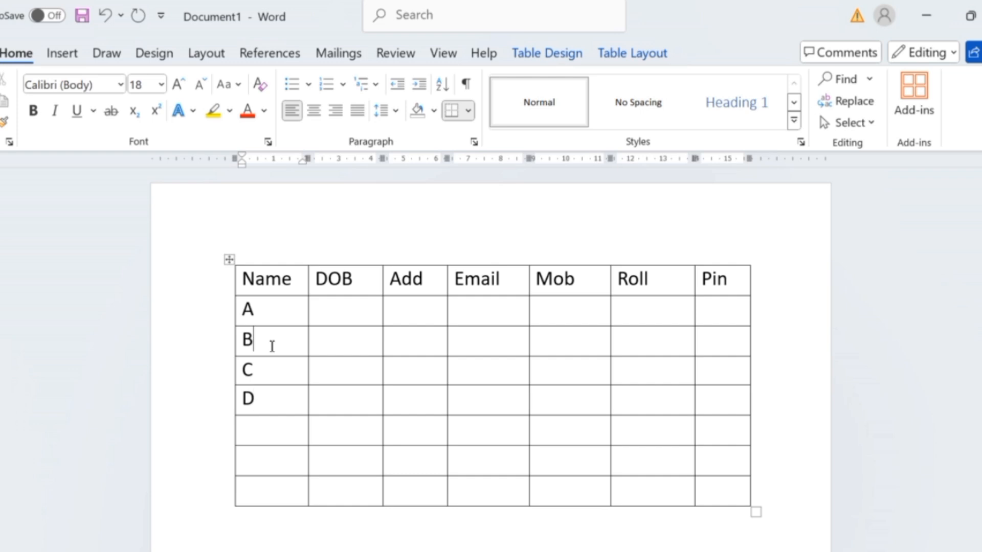
pyautogui.rightClick(272, 346)
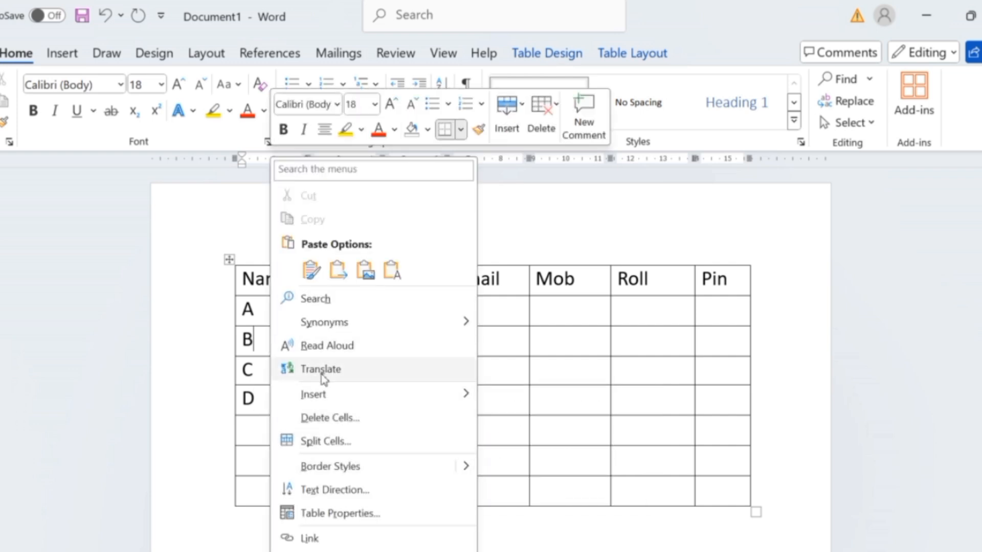
pyautogui.click(536, 339)
pyautogui.rightClick(273, 347)
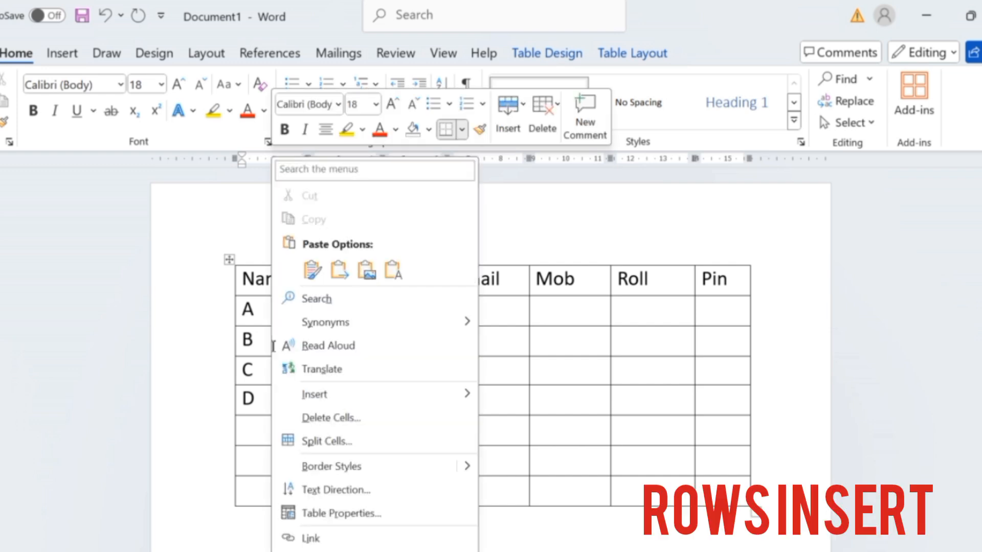
pyautogui.moveTo(354, 404)
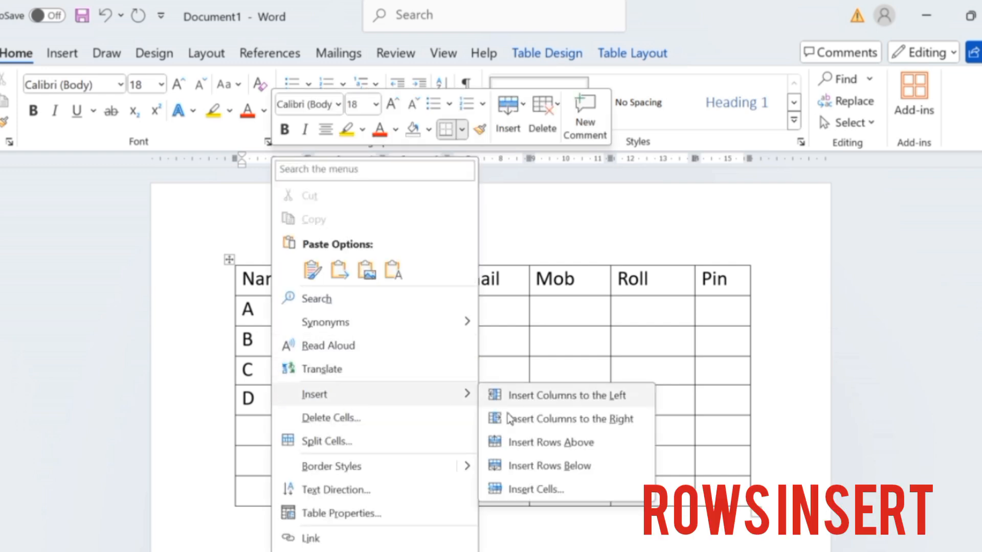
pyautogui.click(571, 453)
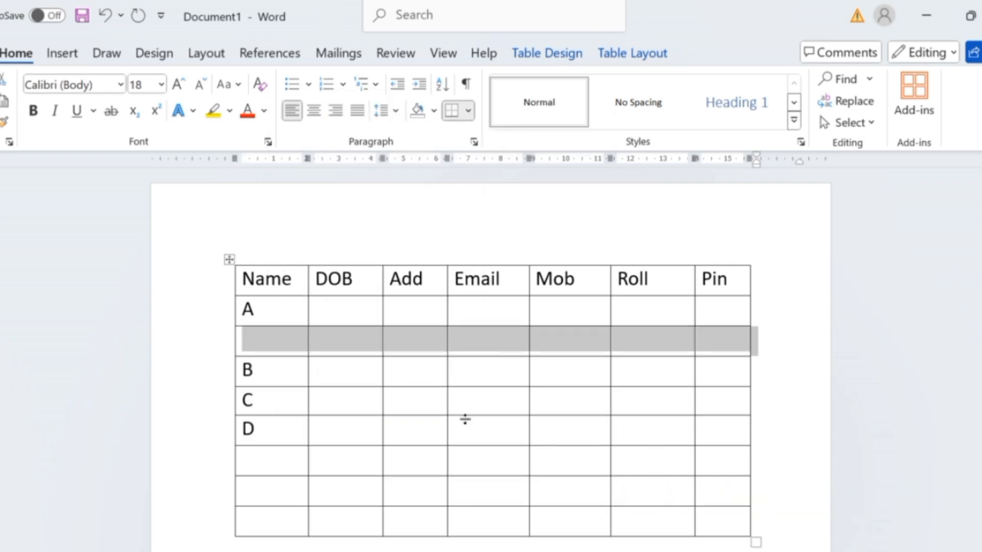
pyautogui.click(397, 383)
pyautogui.click(281, 350)
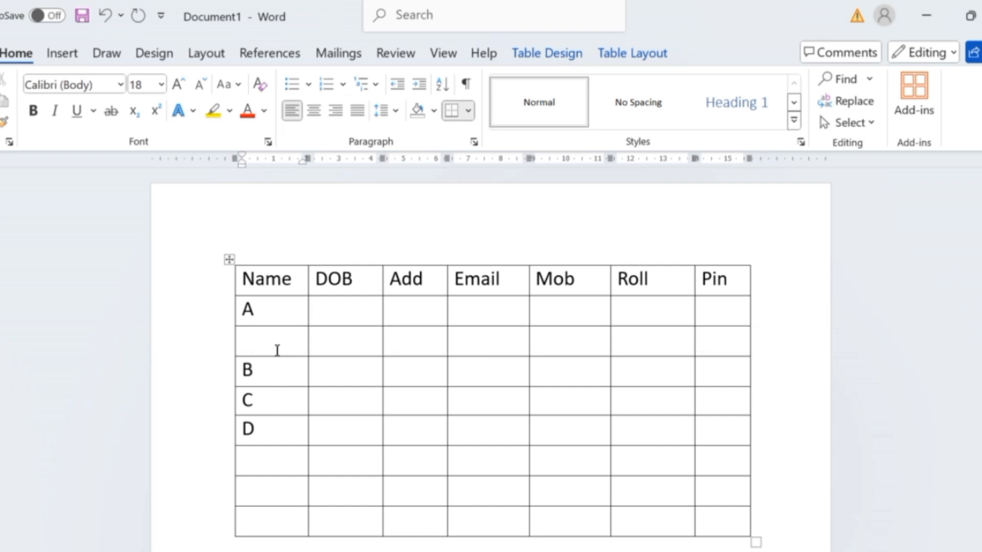
# Delete the entire empty row between rows A and B.
pyautogui.moveTo(276, 348); pyautogui.dragTo(651, 352)
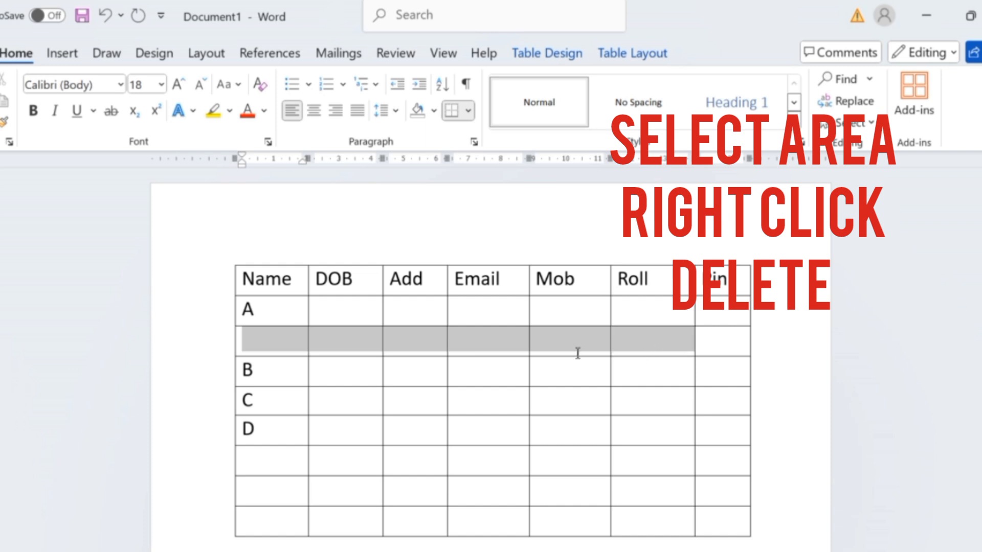
pyautogui.rightClick(264, 351)
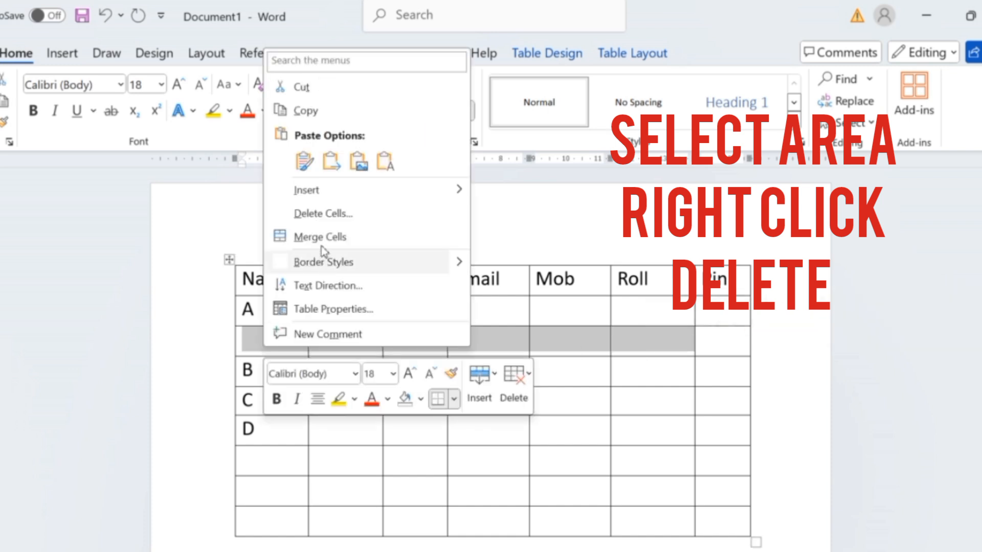
pyautogui.click(320, 218)
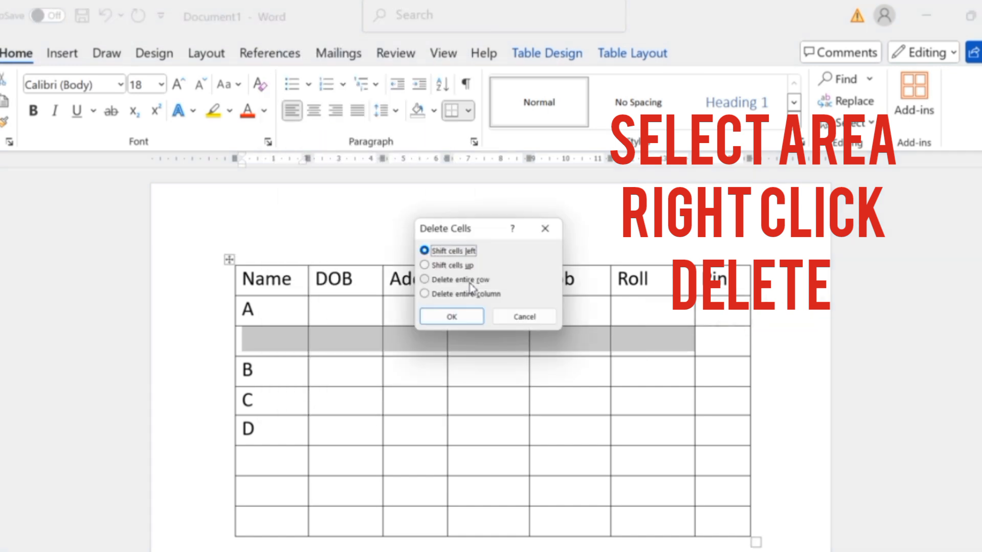
pyautogui.click(453, 280)
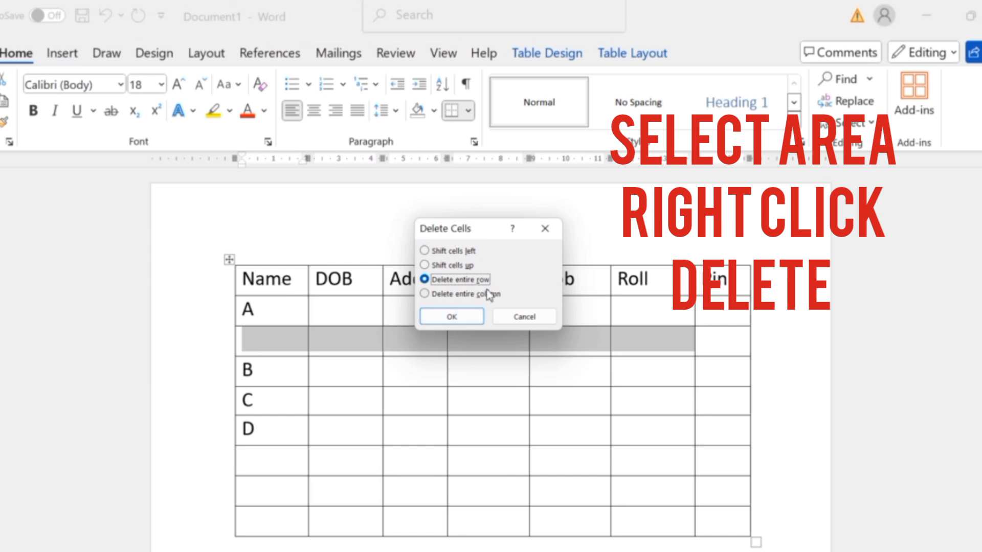
pyautogui.click(461, 316)
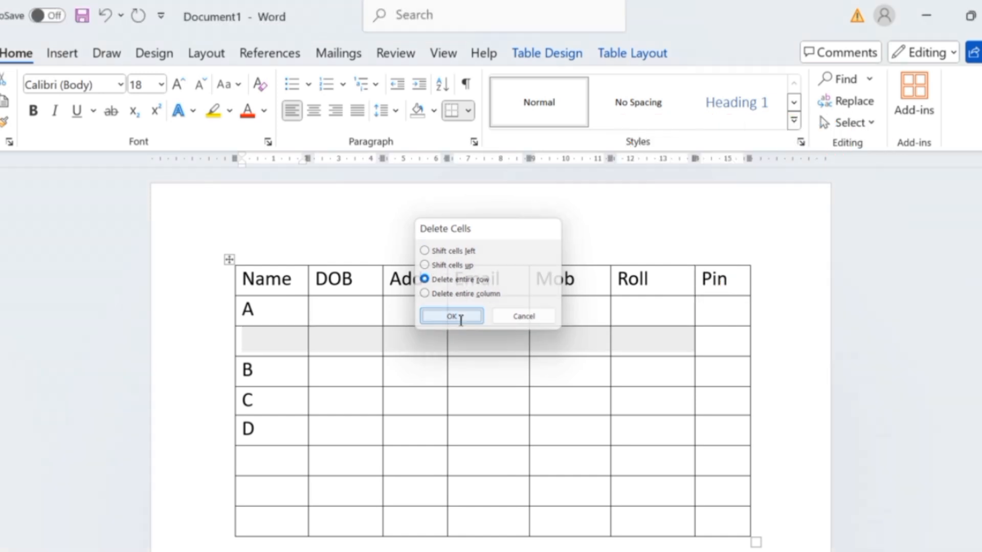
# Merge the two cells in row A beneath the DOB and Add headings.
pyautogui.click(364, 286)
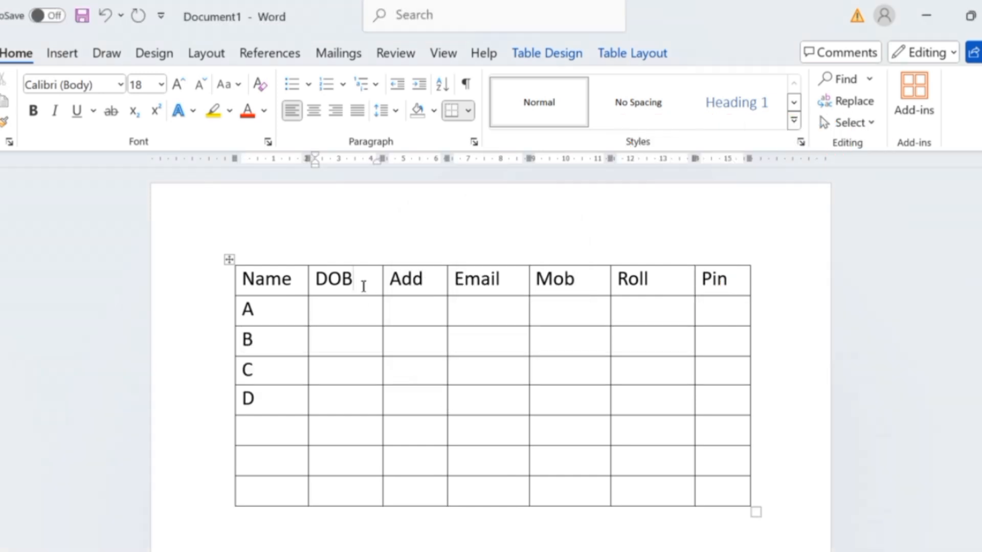
pyautogui.moveTo(364, 283); pyautogui.dragTo(419, 285)
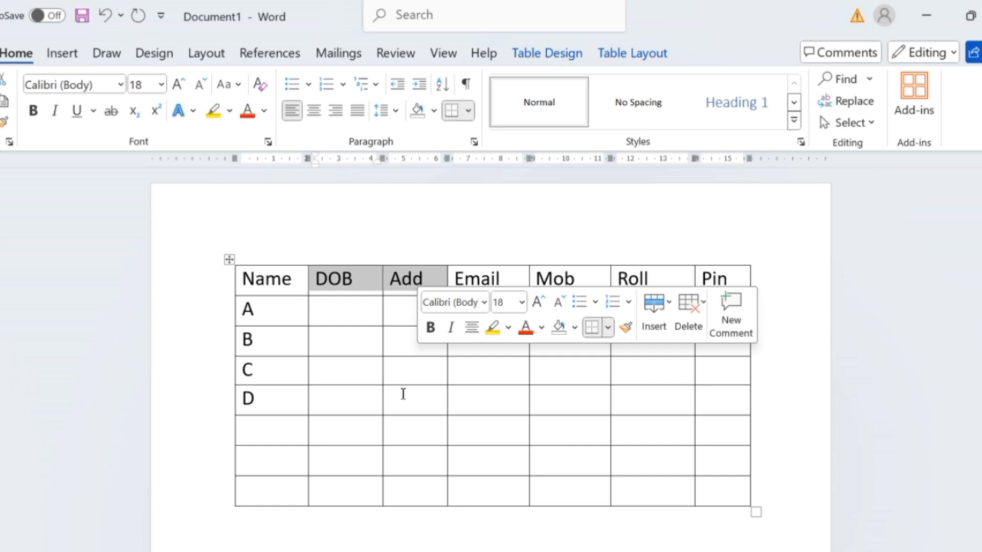
pyautogui.moveTo(373, 320); pyautogui.dragTo(425, 320)
pyautogui.rightClick(369, 321)
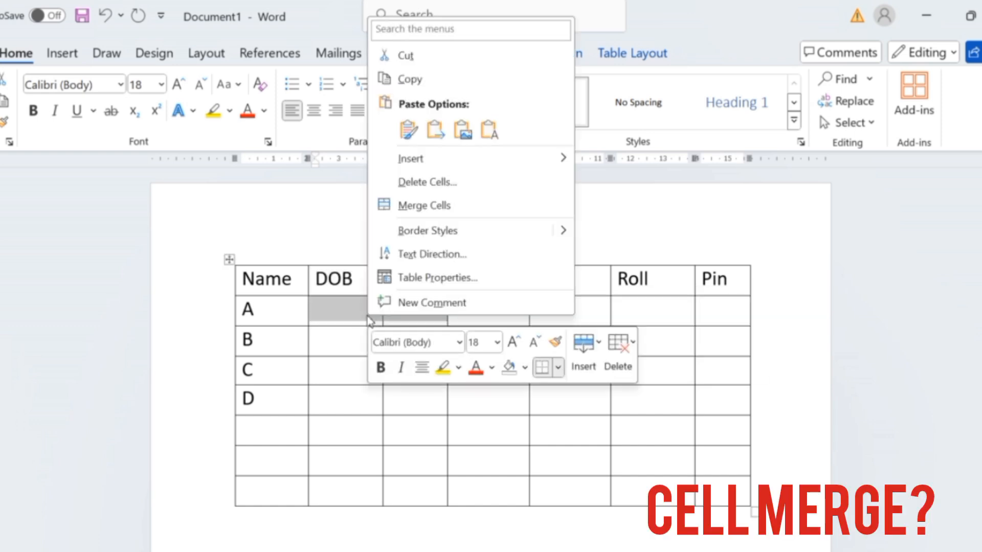
pyautogui.click(437, 219)
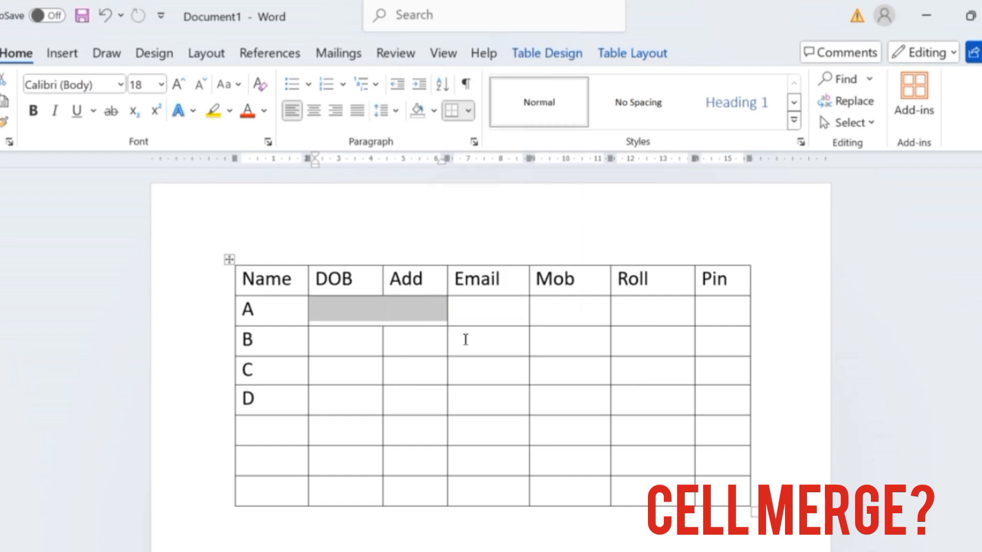
# Enter the sample text Djf,sfn,sdf,sd,fn in the merged cell of row A.
pyautogui.click(383, 311)
pyautogui.write('d')
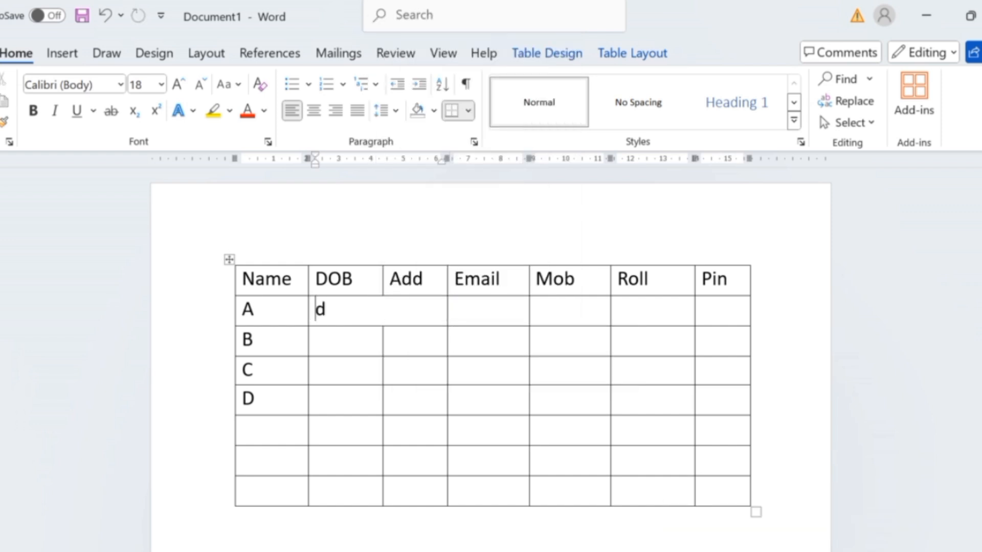
pyautogui.write('jf,sfn,sdf,sd,fn')
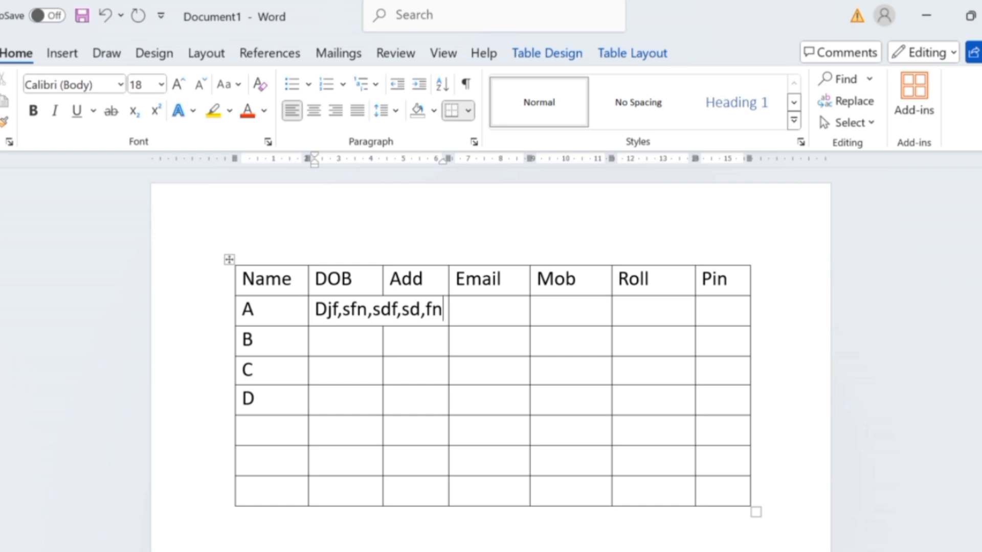
pyautogui.click(480, 362)
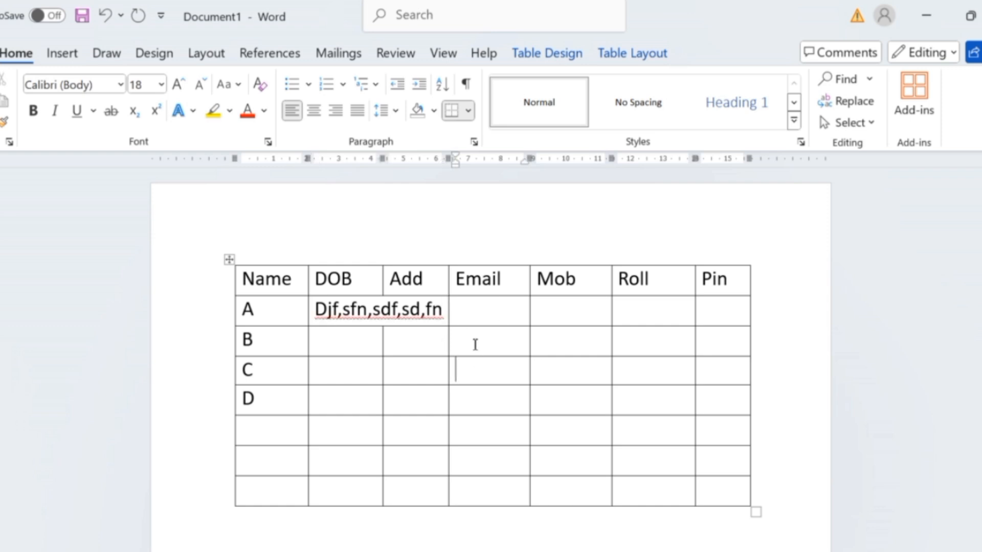
# Enter a PIN number in row A under the Pin heading.
pyautogui.click(664, 321)
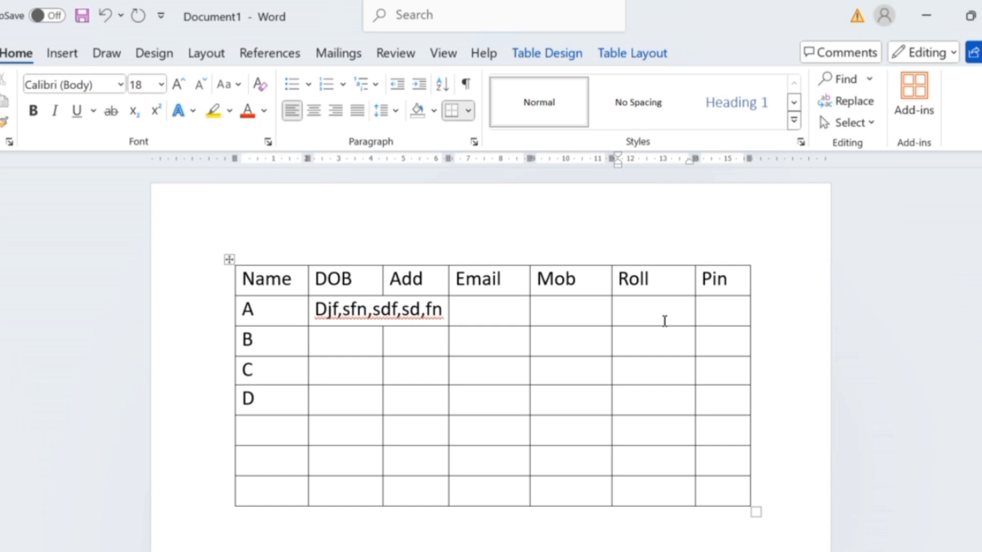
pyautogui.click(714, 314)
pyautogui.write('2')
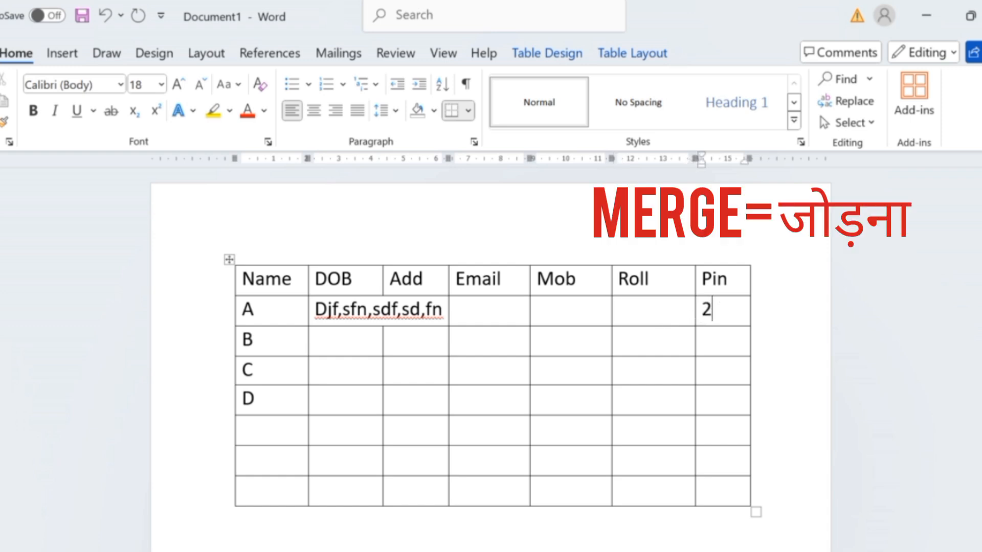
pyautogui.write('124522')
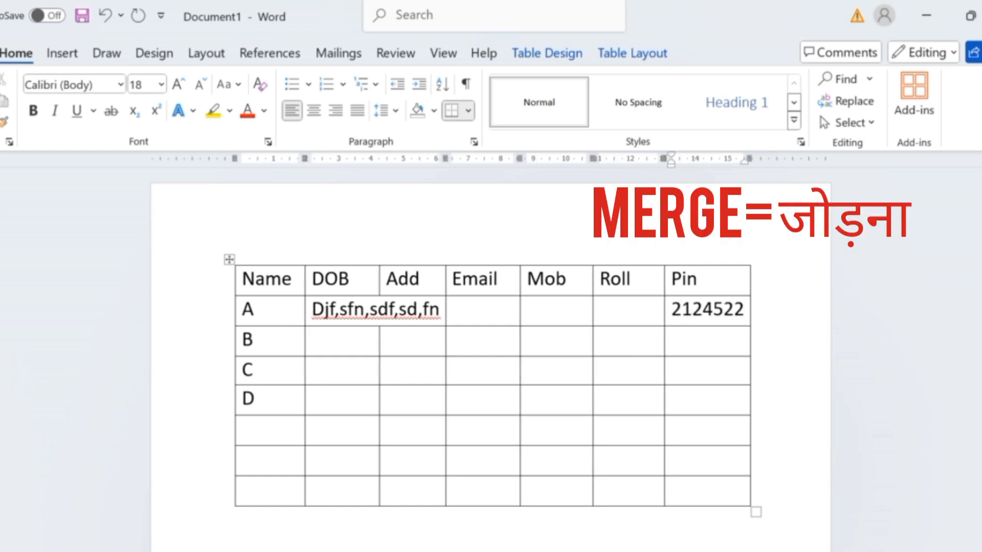
pyautogui.click(605, 336)
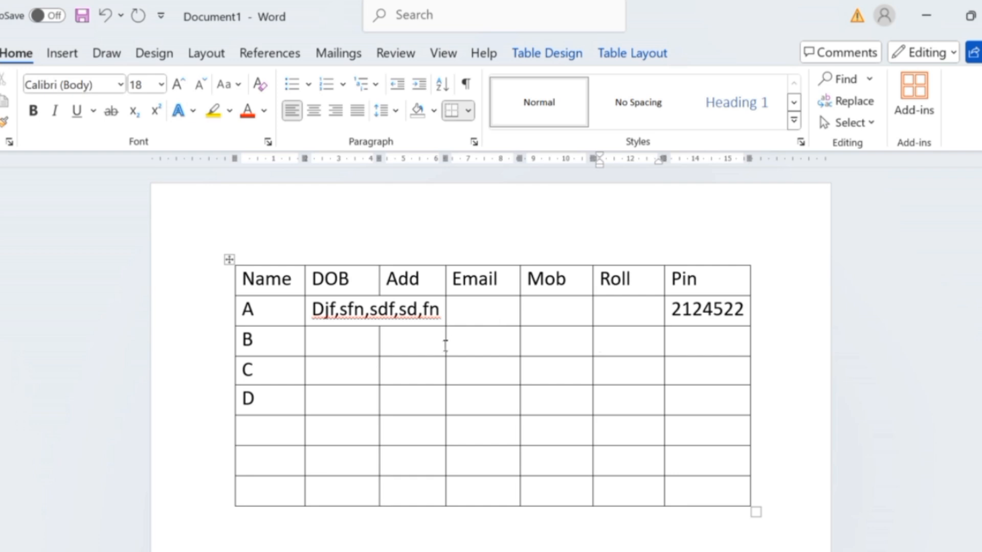
pyautogui.click(318, 351)
# Insert an empty row above the heading row of the table.
pyautogui.moveTo(251, 281); pyautogui.dragTo(735, 281)
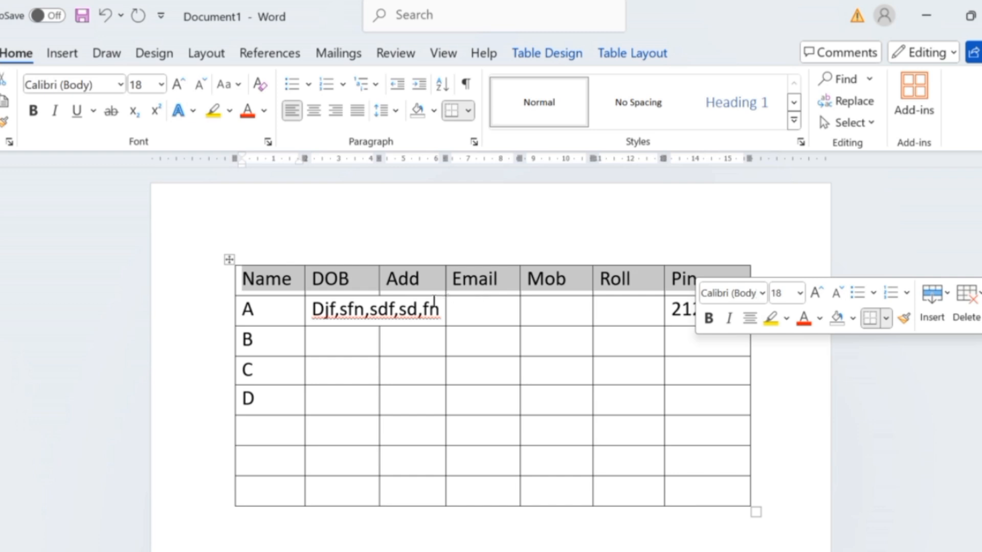
pyautogui.rightClick(276, 285)
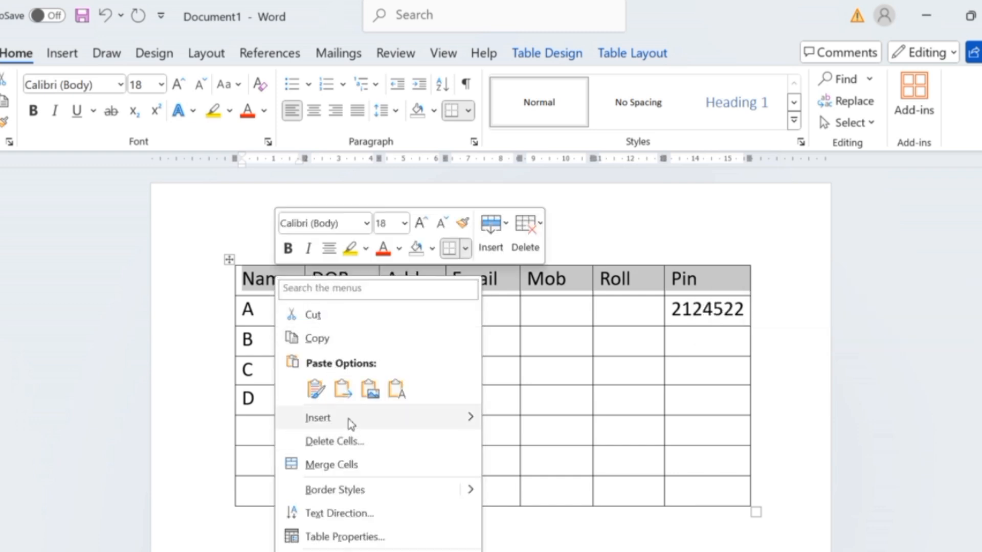
pyautogui.moveTo(351, 418)
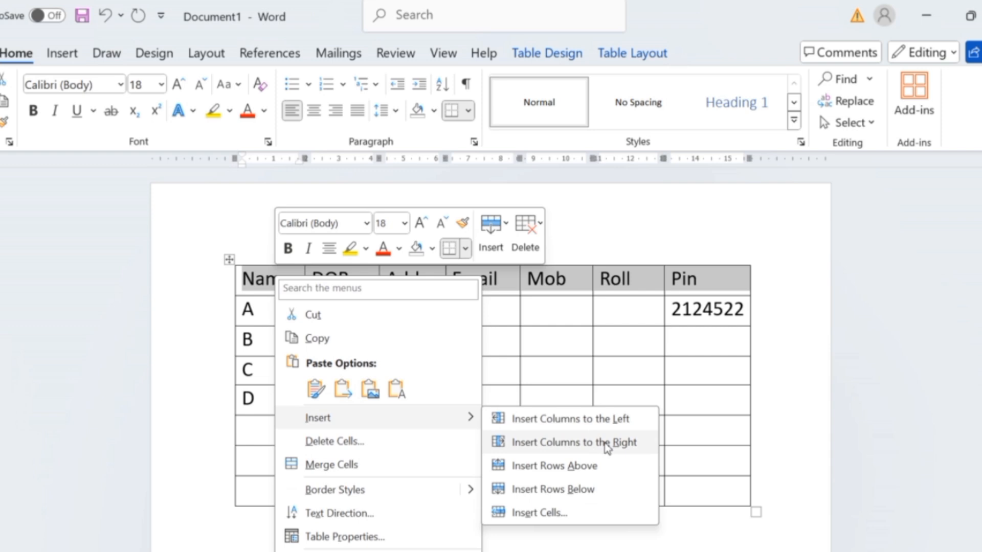
pyautogui.click(579, 466)
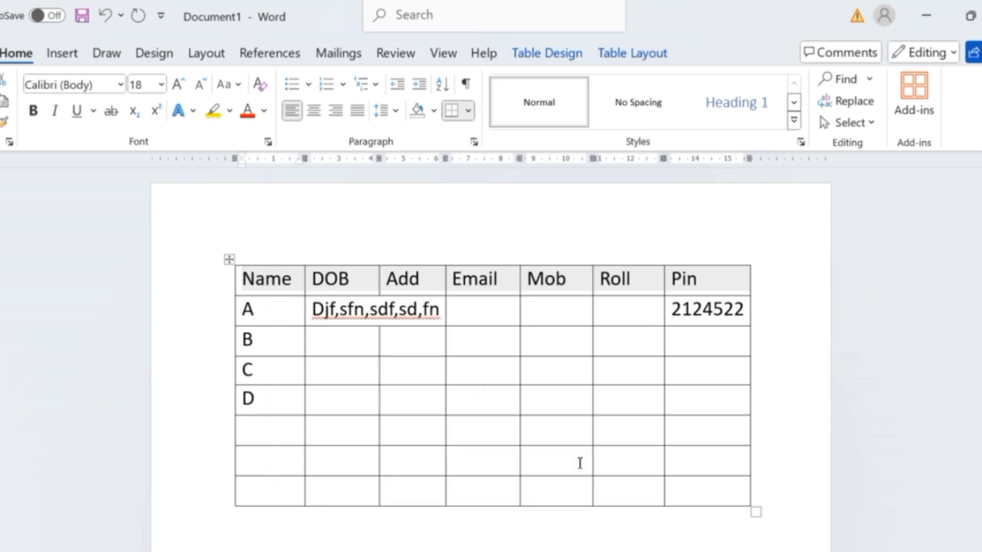
pyautogui.click(524, 384)
# Merge all the cells of the new top row into a single cell.
pyautogui.moveTo(266, 280); pyautogui.dragTo(666, 289)
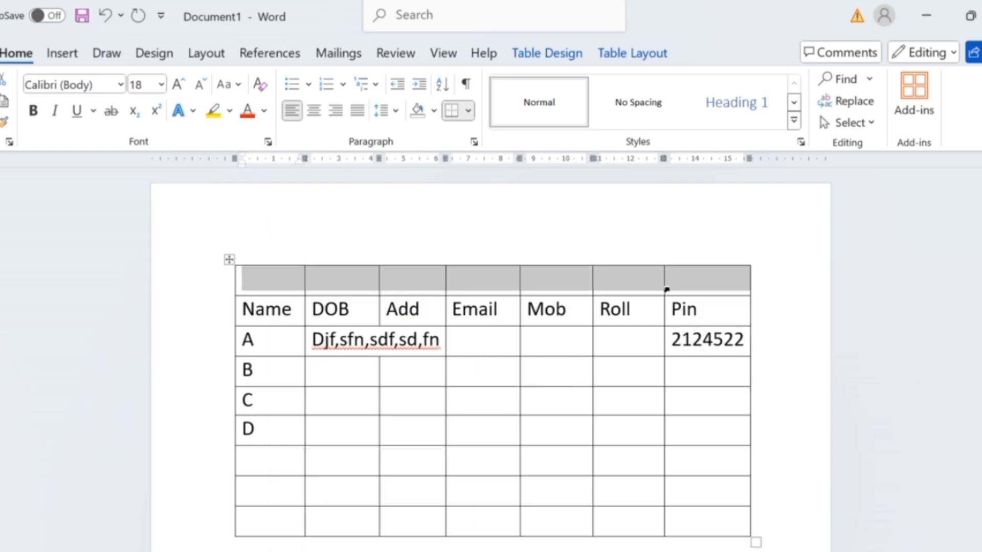
pyautogui.rightClick(667, 289)
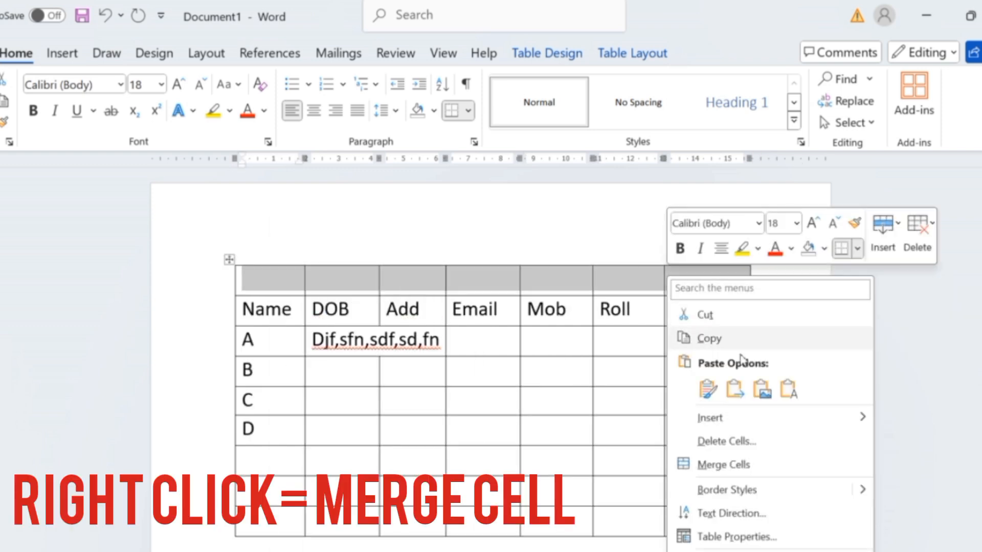
pyautogui.click(726, 466)
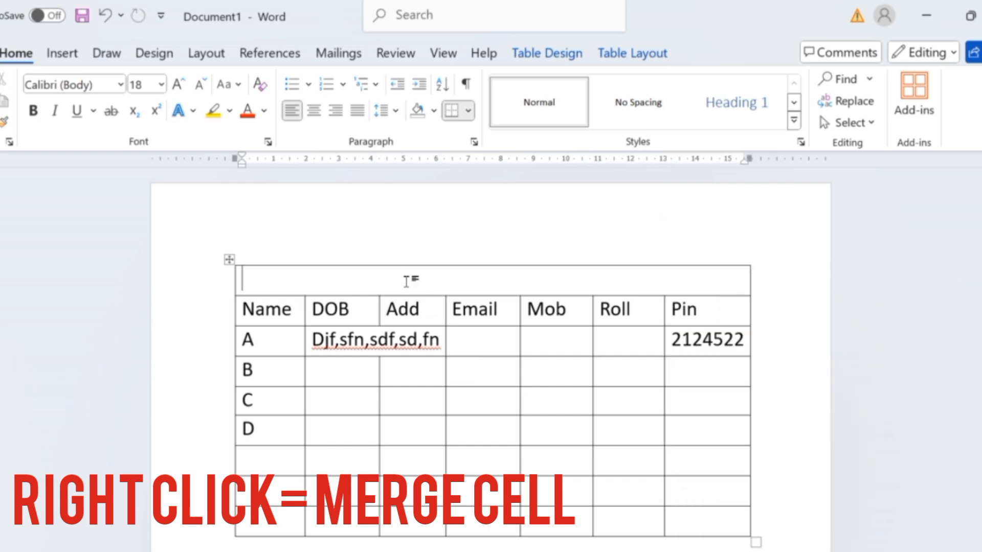
# Enter the title Student name list in the merged top row.
pyautogui.write('S')
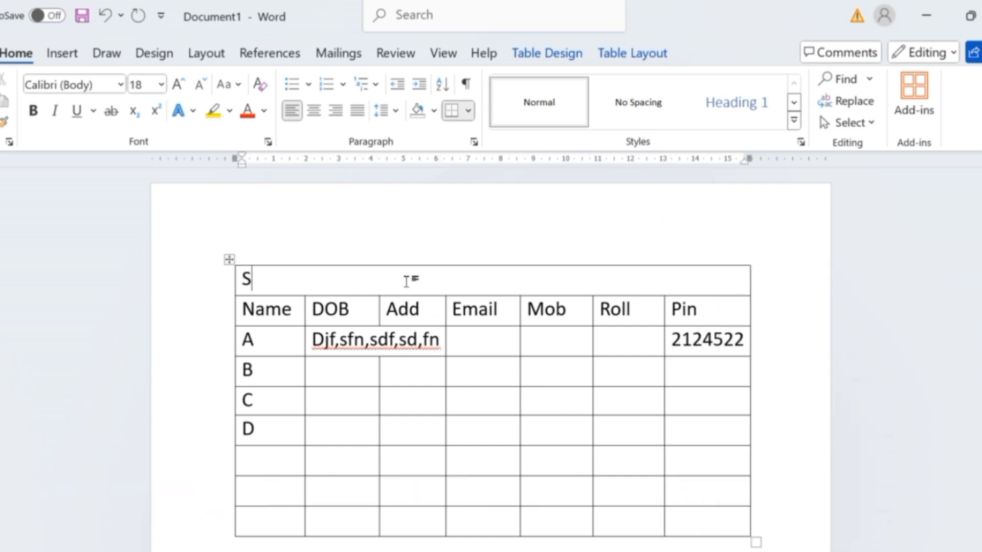
pyautogui.write('tudent ')
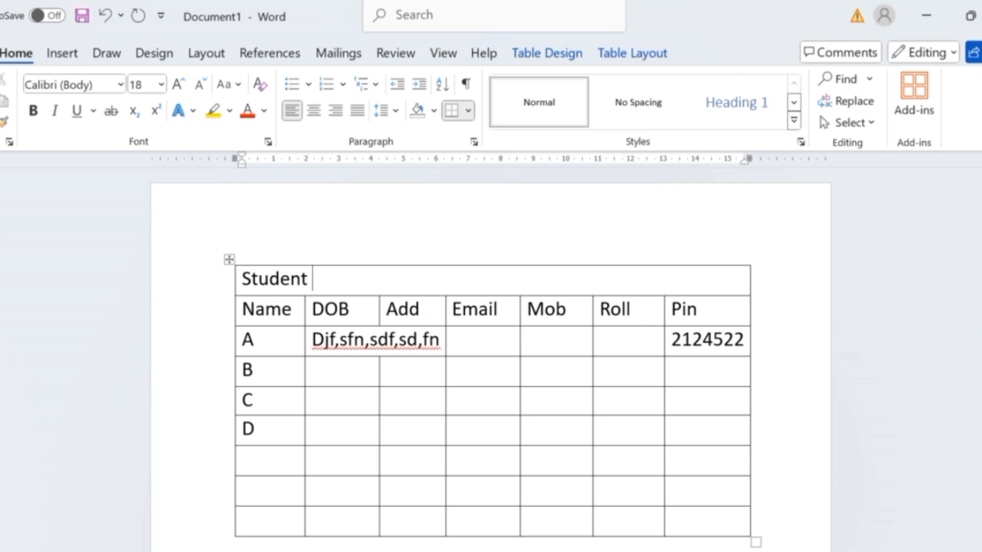
pyautogui.write('name list')
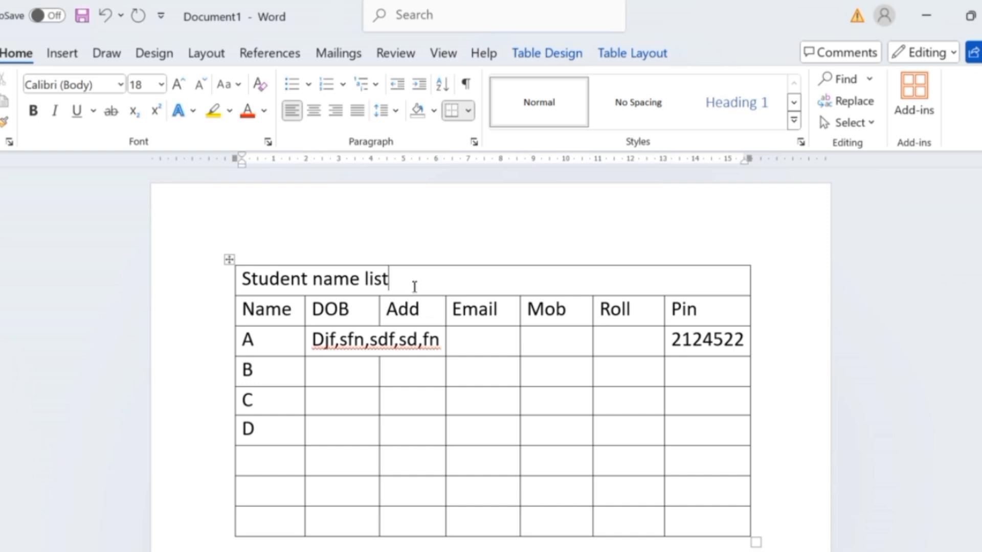
# Centre the title Student name list horizontally and vertically in its cell.
pyautogui.tripleClick(318, 281)
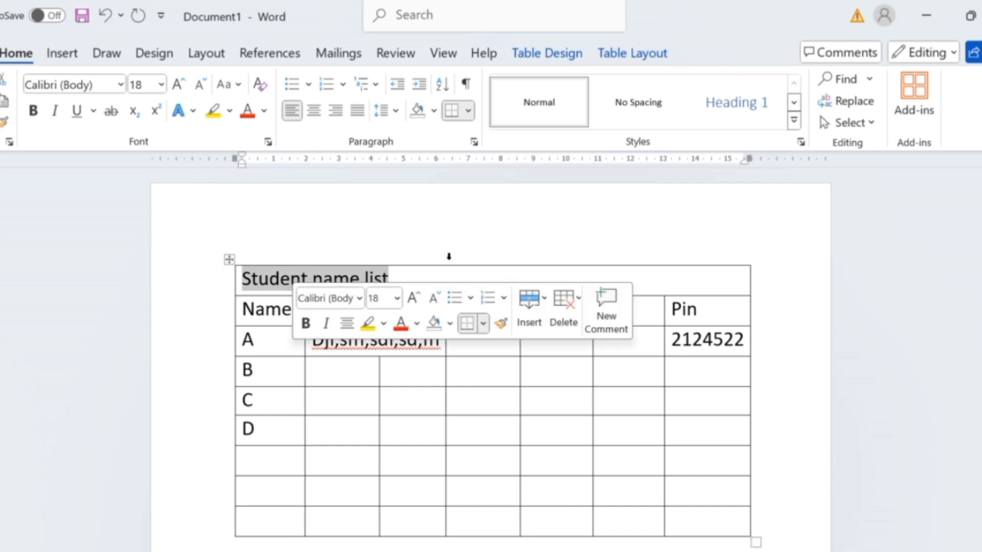
pyautogui.click(452, 287)
pyautogui.hotkey('ctrl', 'a')
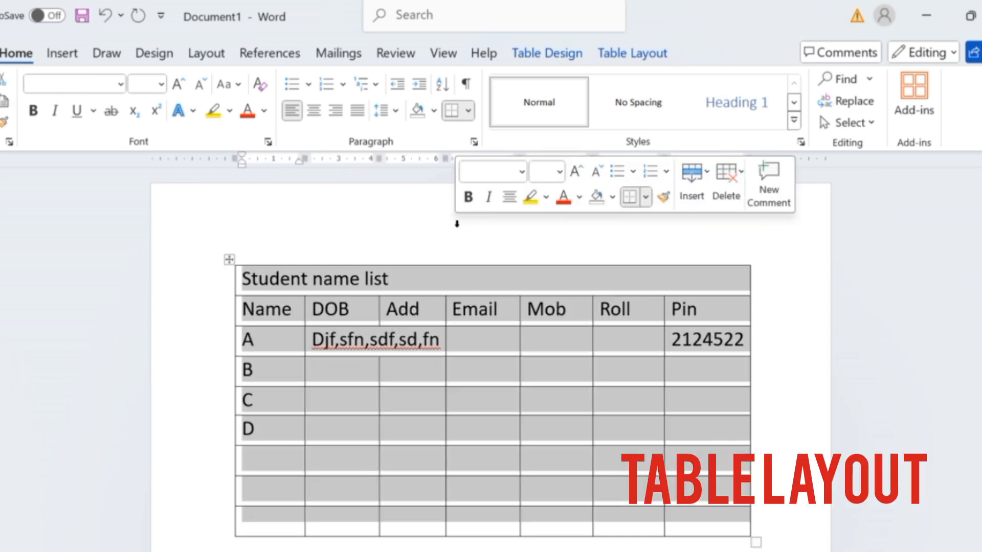
pyautogui.click(440, 279)
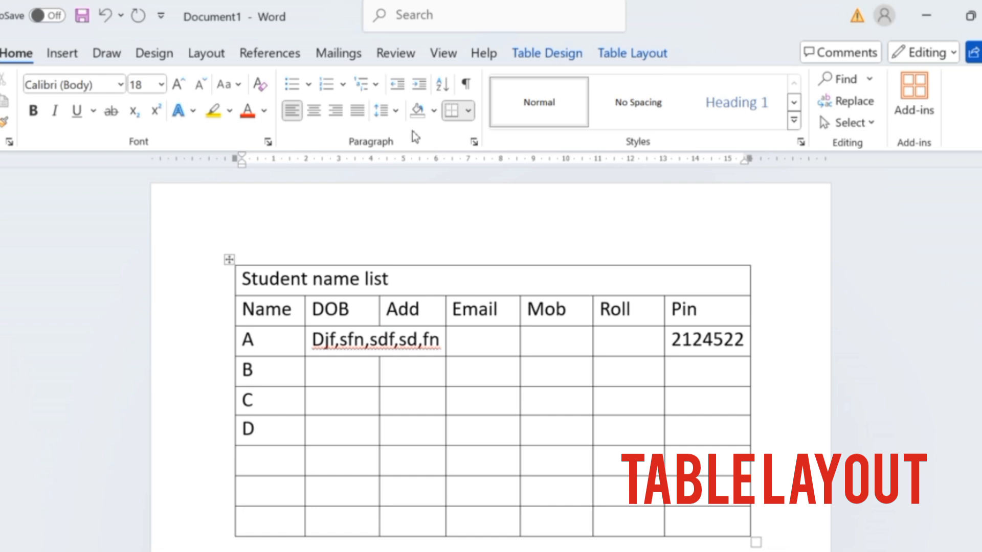
pyautogui.click(640, 57)
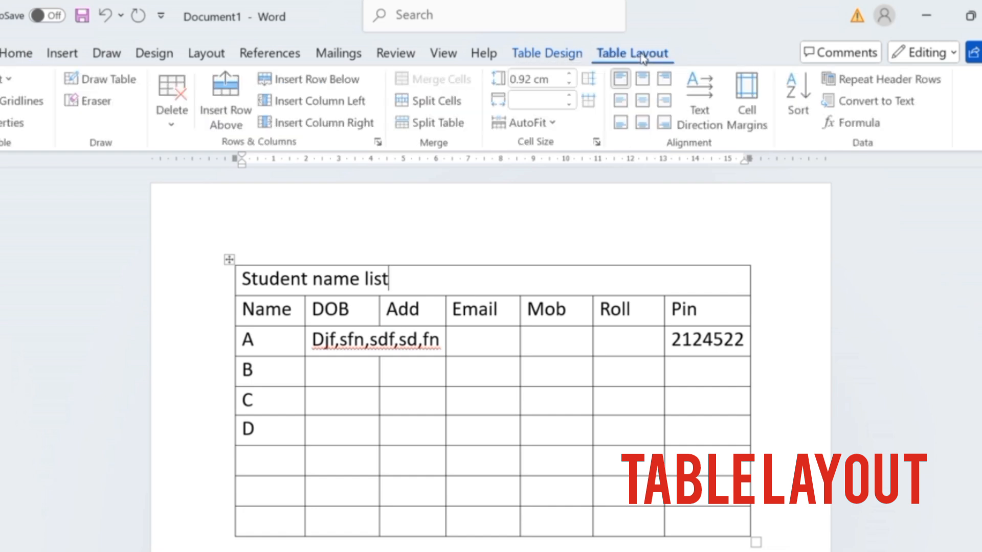
pyautogui.click(643, 101)
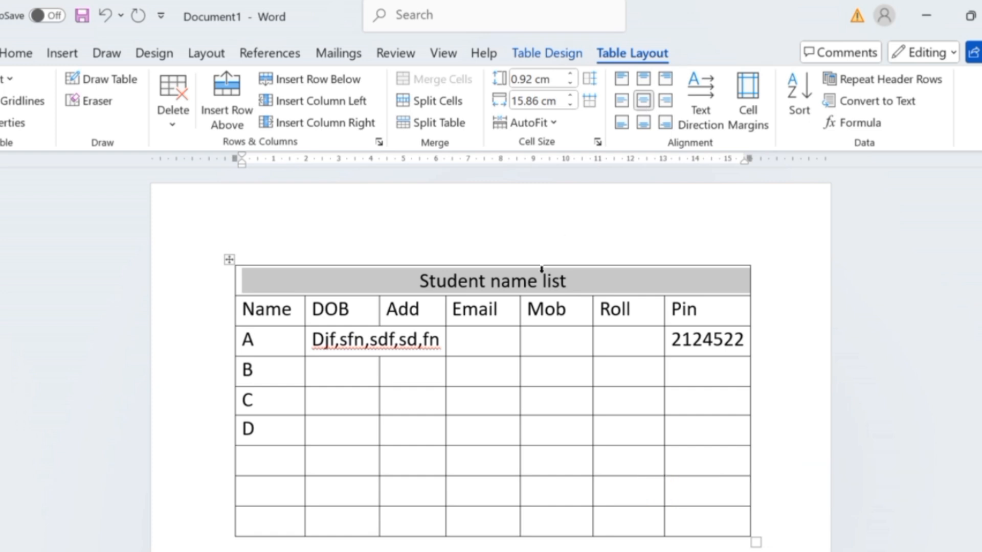
# Centre the contents of all cells below the title row horizontally and vertically.
pyautogui.click(509, 368)
pyautogui.moveTo(253, 307); pyautogui.dragTo(709, 526)
pyautogui.click(643, 100)
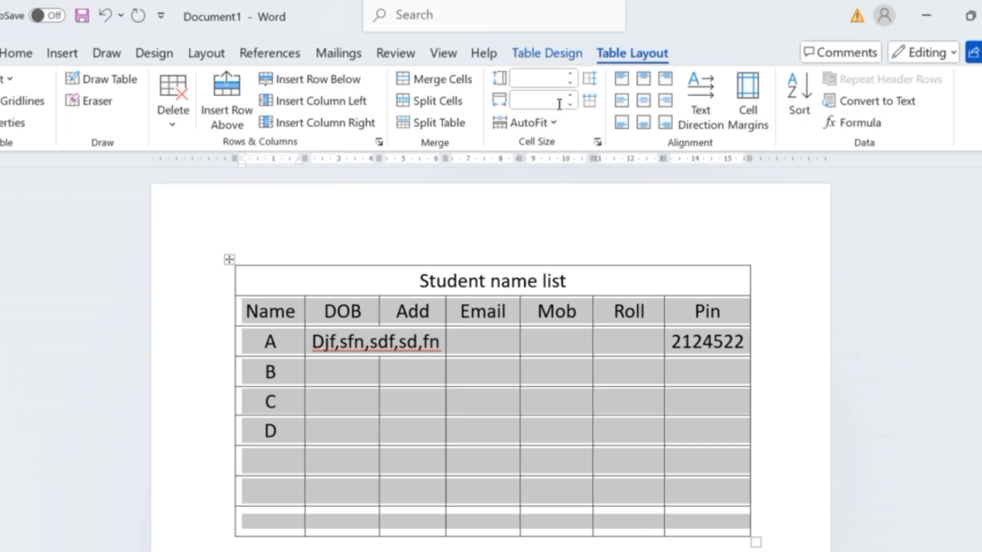
# Set the text colour of all cells below the title row to the standard red.
pyautogui.click(16, 53)
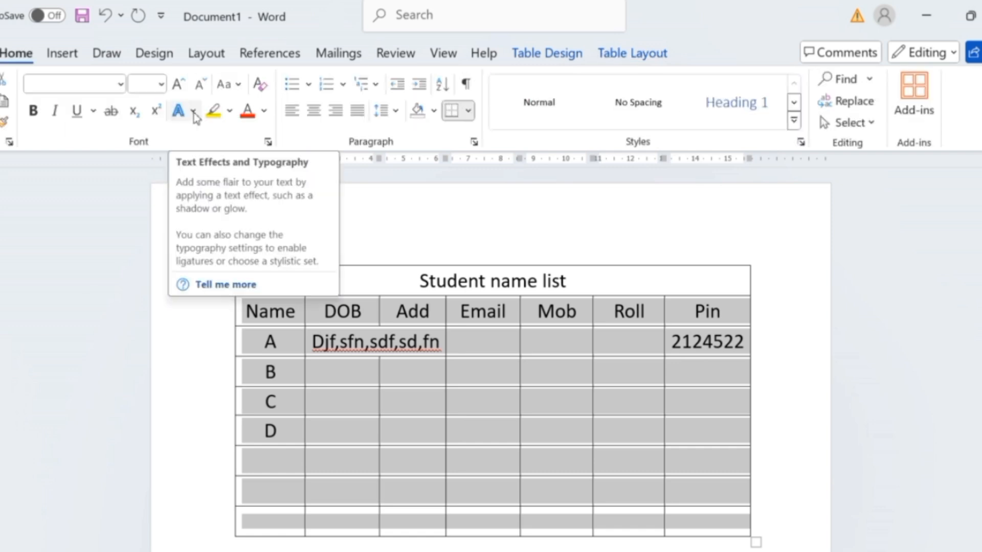
pyautogui.click(192, 111)
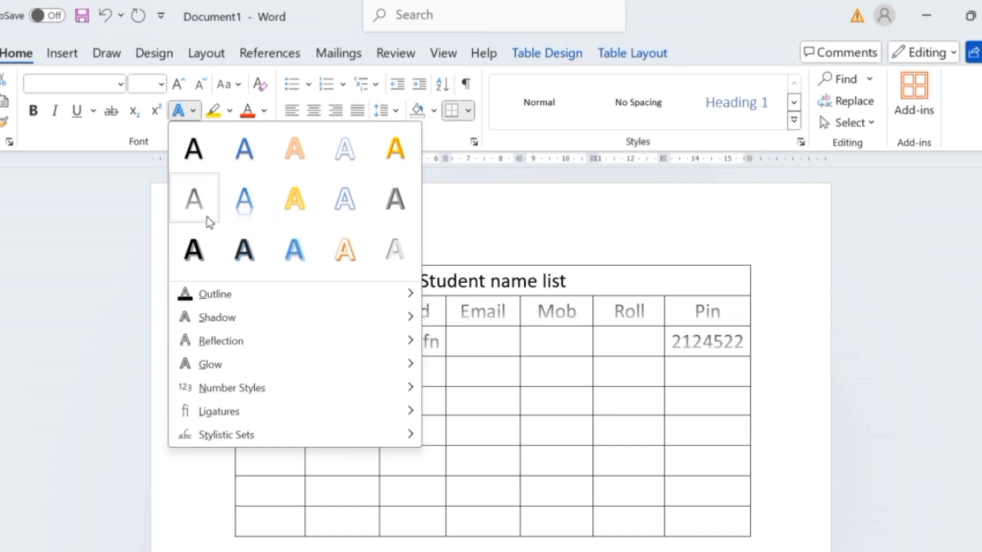
pyautogui.click(263, 111)
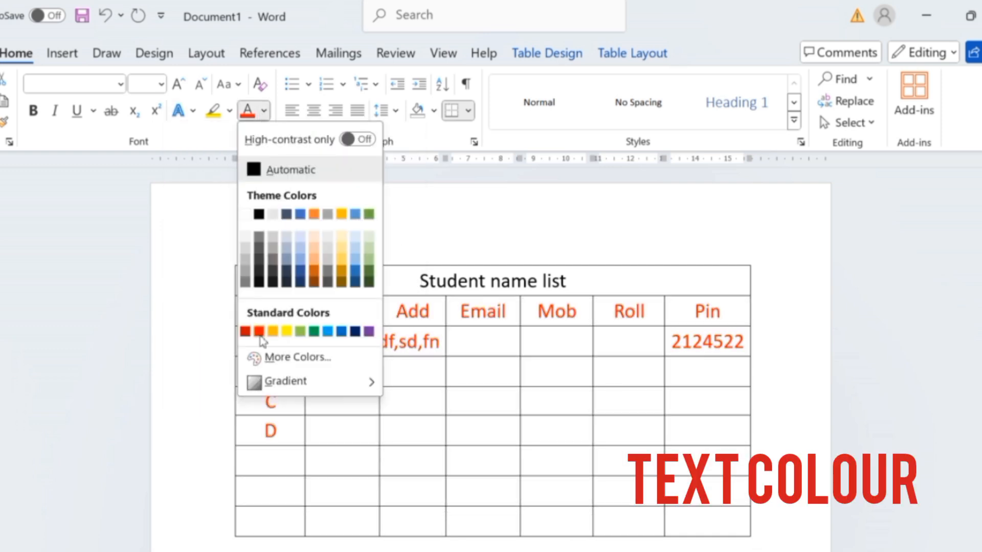
pyautogui.click(259, 335)
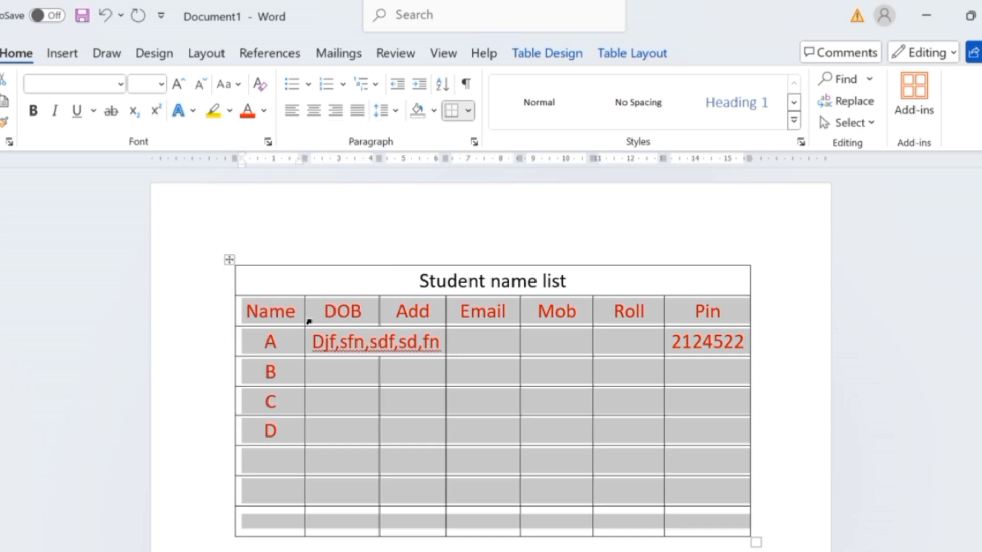
# Shade all cells below the title row with a light blue background.
pyautogui.click(434, 110)
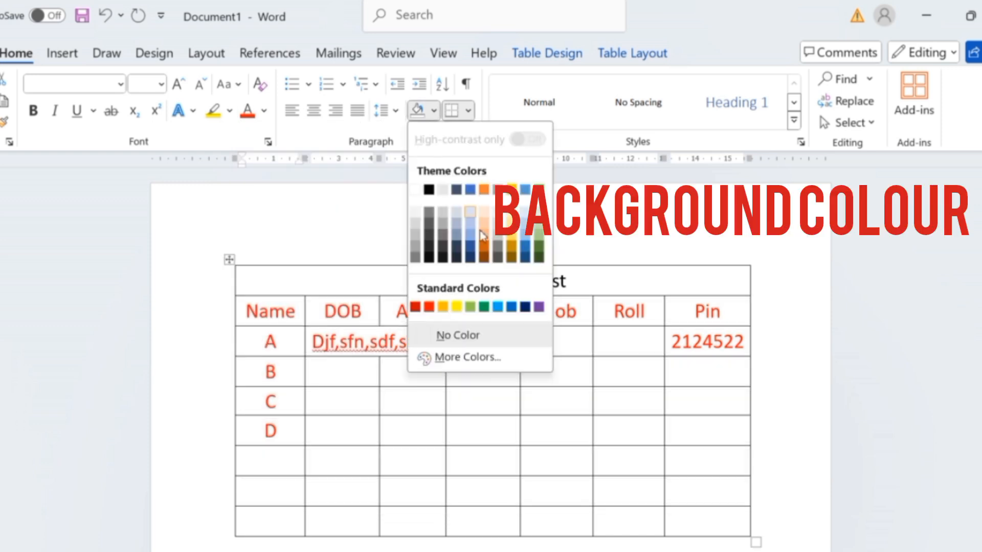
pyautogui.click(525, 216)
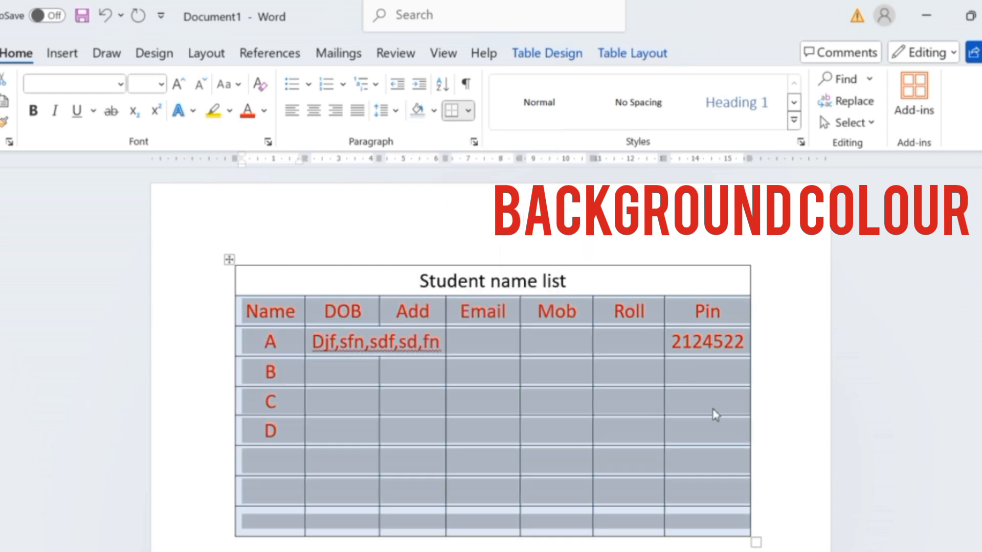
pyautogui.scroll(-2, 616, 386)
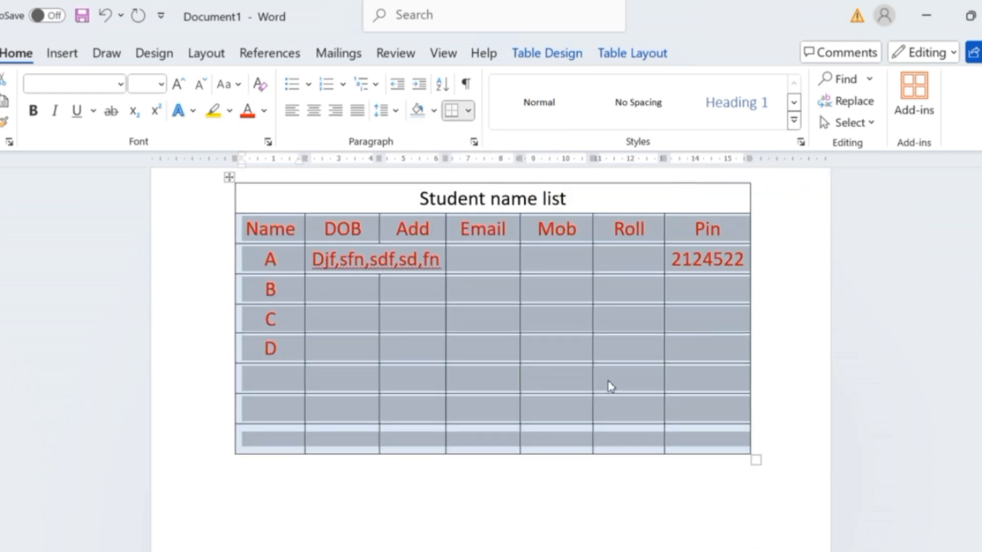
pyautogui.scroll(2, 610, 383)
# Apply a plain table style with thin grey gridlines to the table.
pyautogui.click(632, 61)
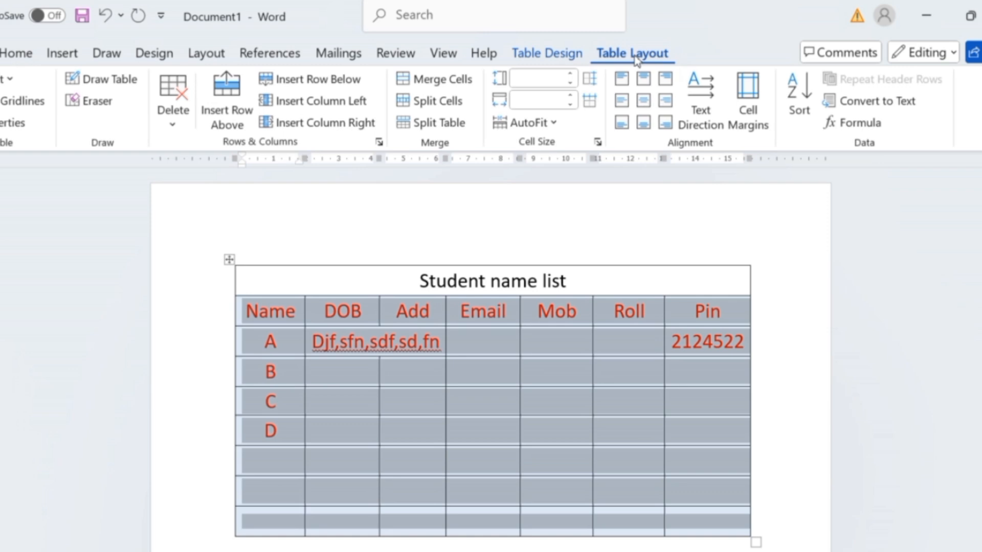
pyautogui.click(560, 53)
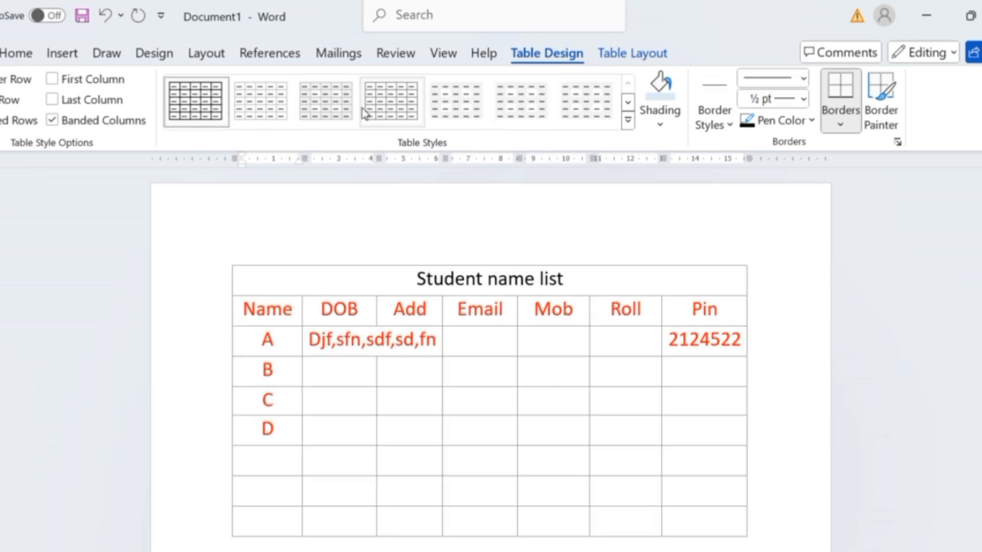
pyautogui.click(377, 100)
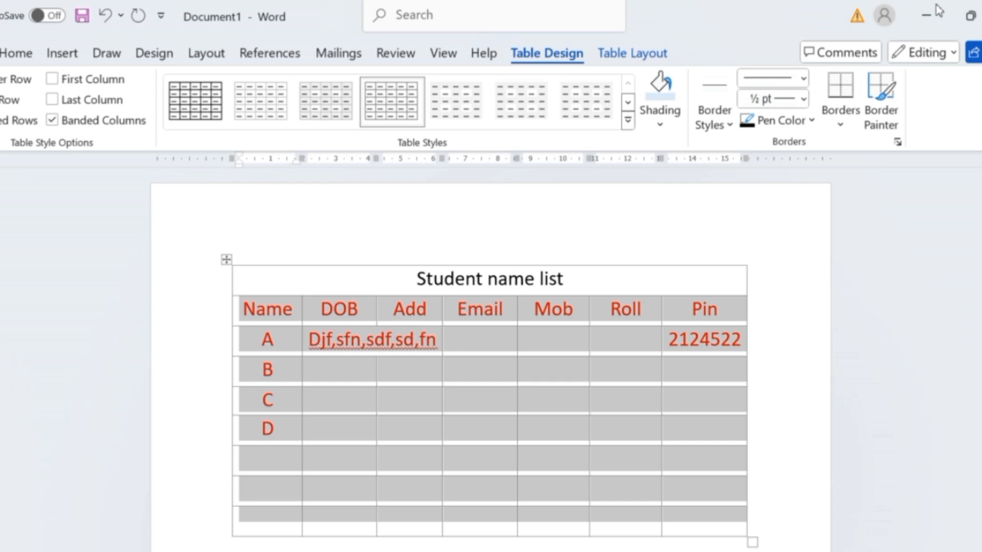
# Apply the orange banded grid table style to the table and deselect the cells.
pyautogui.click(627, 120)
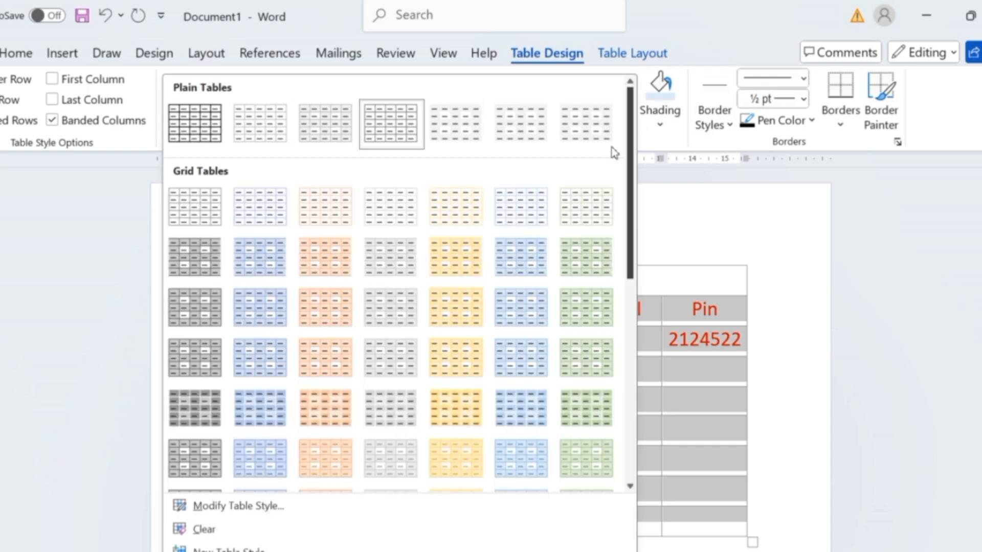
pyautogui.click(304, 253)
pyautogui.scroll(-3, 605, 371)
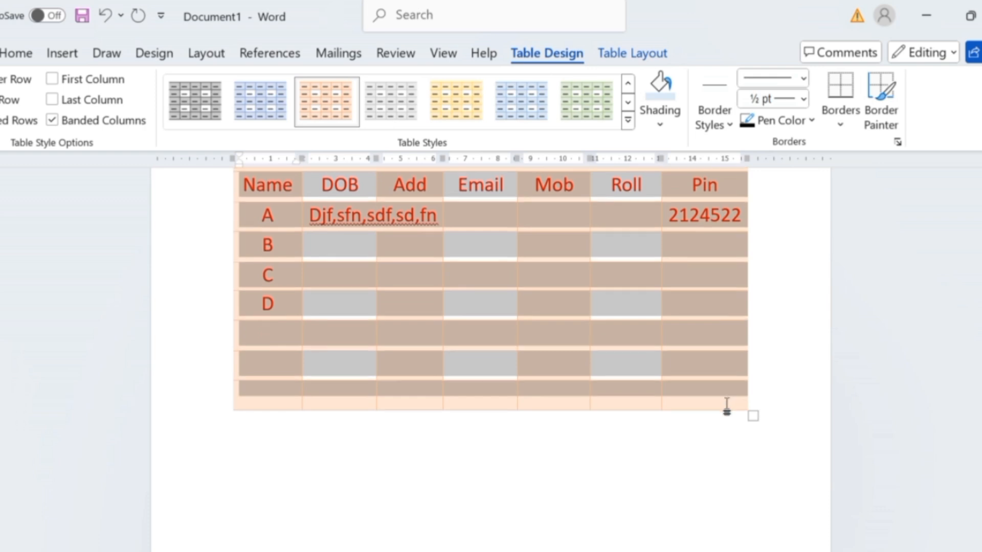
pyautogui.click(711, 394)
pyautogui.scroll(3, 694, 388)
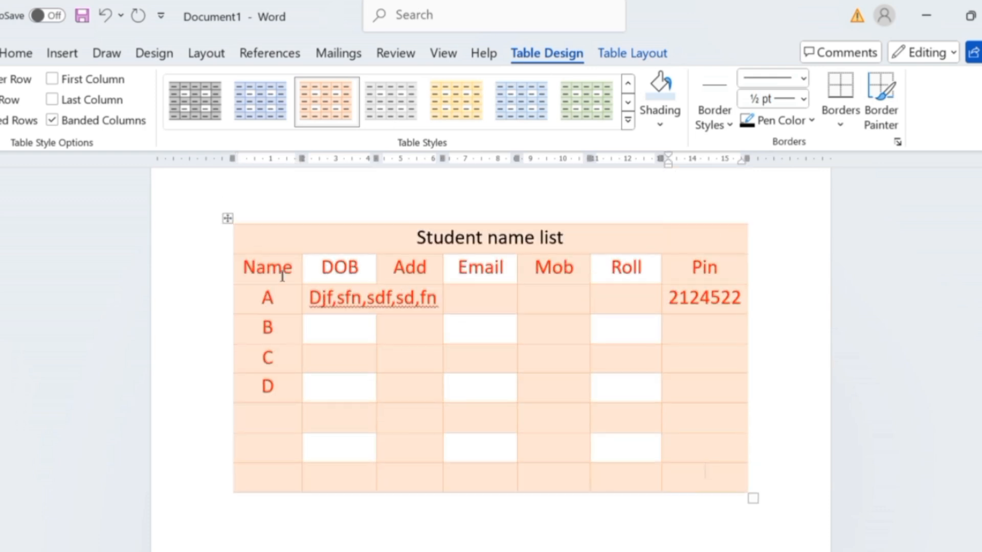
# Delete the text Djf,sfn,sdf,sd,fn from the merged cell in row A.
pyautogui.click(337, 298)
pyautogui.moveTo(438, 300); pyautogui.dragTo(310, 299)
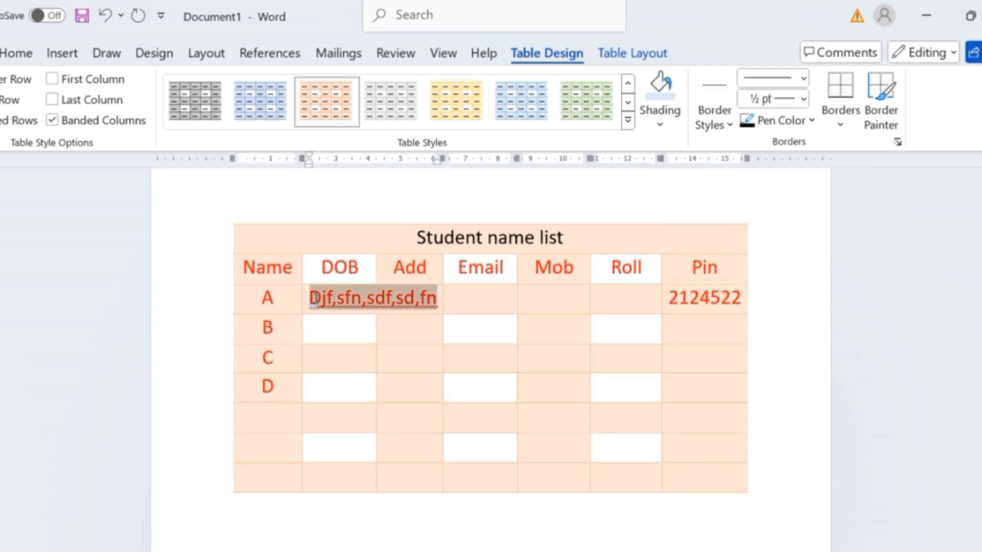
pyautogui.press('BackSpace')
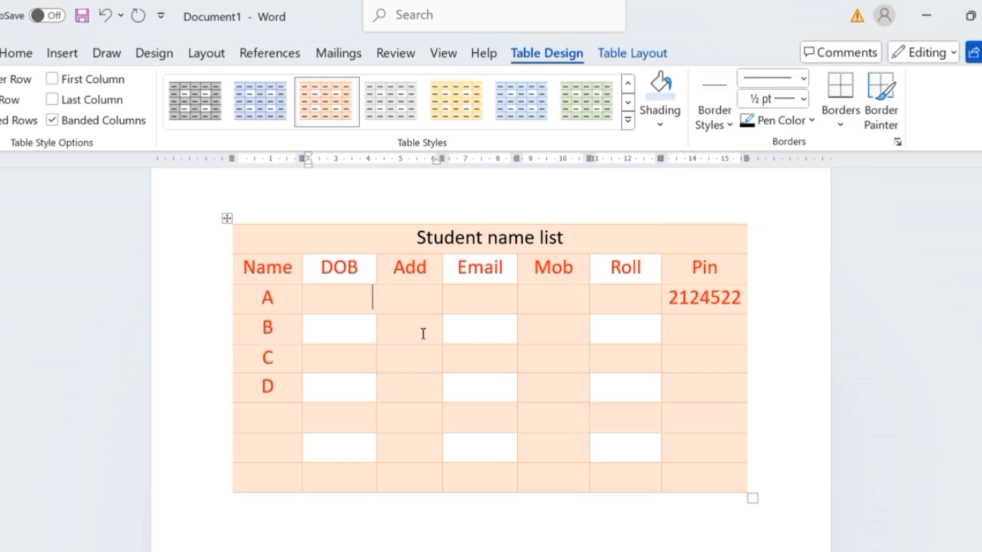
# Paint black 1½ pt borders along the title row's top and left edges and below the header row with the Border Painter.
pyautogui.moveTo(480, 357); pyautogui.dragTo(757, 478)
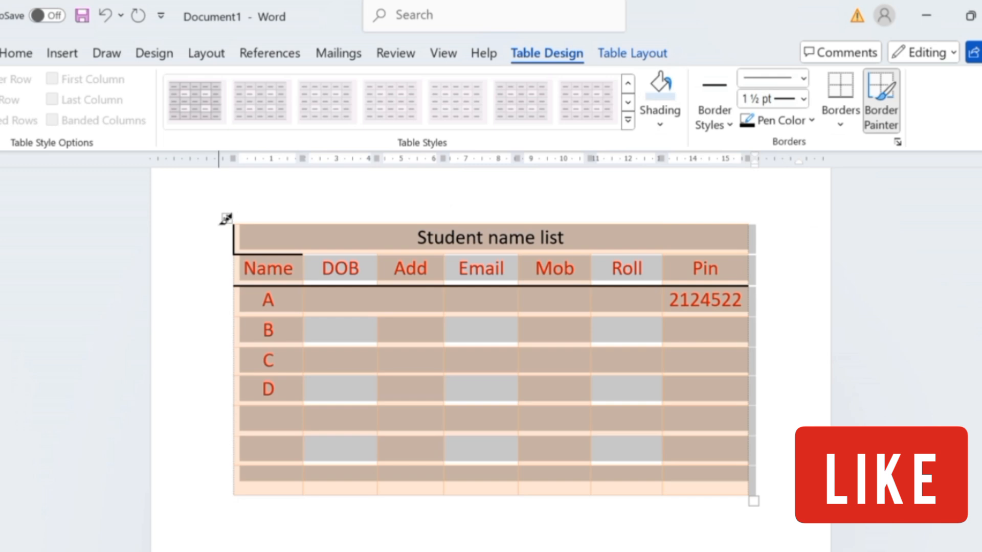
pyautogui.click(225, 219)
pyautogui.press('Escape')
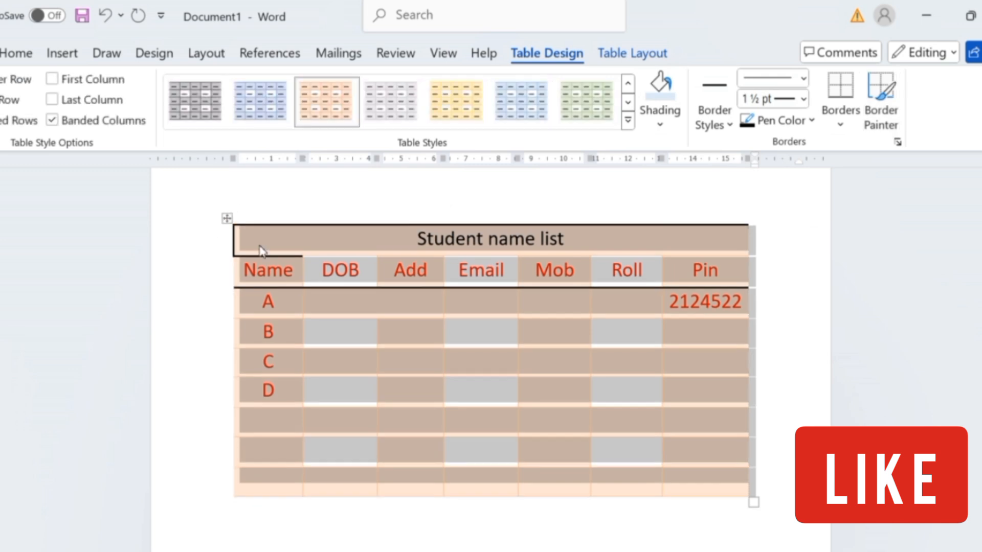
# Bring up the commands available for the whole table.
pyautogui.scroll(-2, 439, 334)
pyautogui.scroll(3, 520, 368)
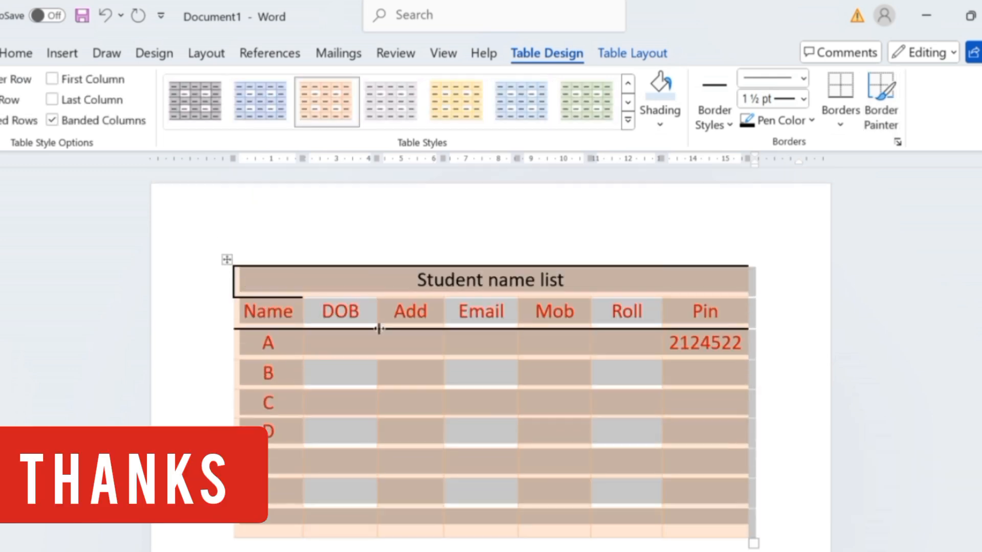
pyautogui.rightClick(227, 261)
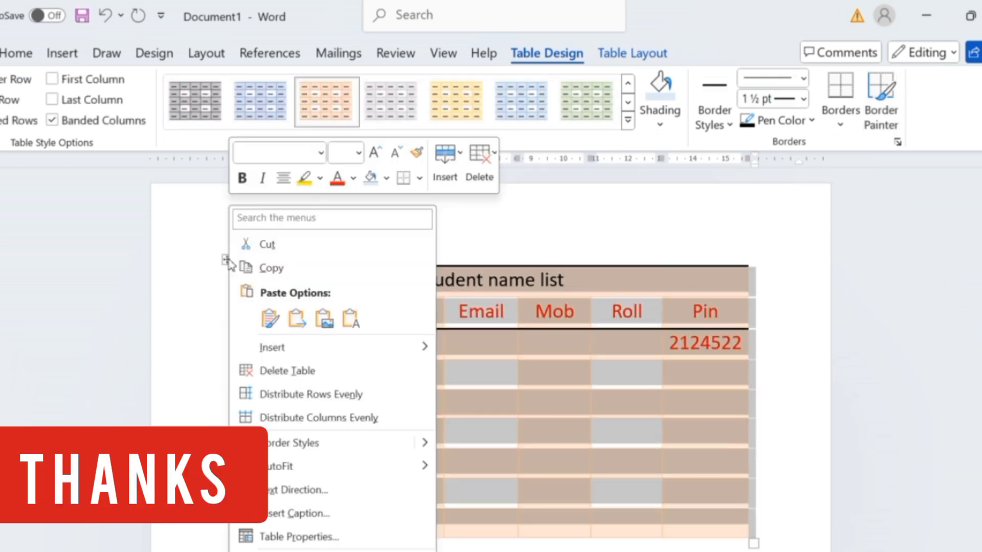